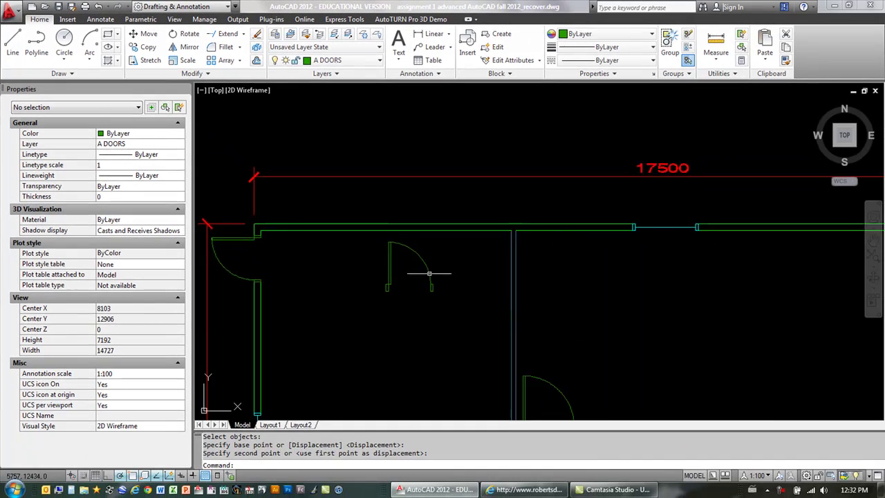
Step: Move the STATIC DOOR block up into the top outer wall opening at 5222, 13500
scroll(462, 304, up, 3)
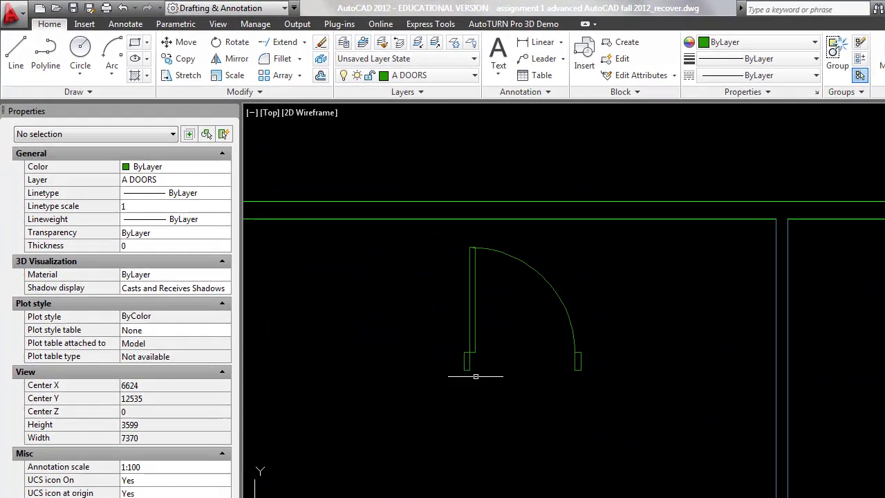
click(473, 318)
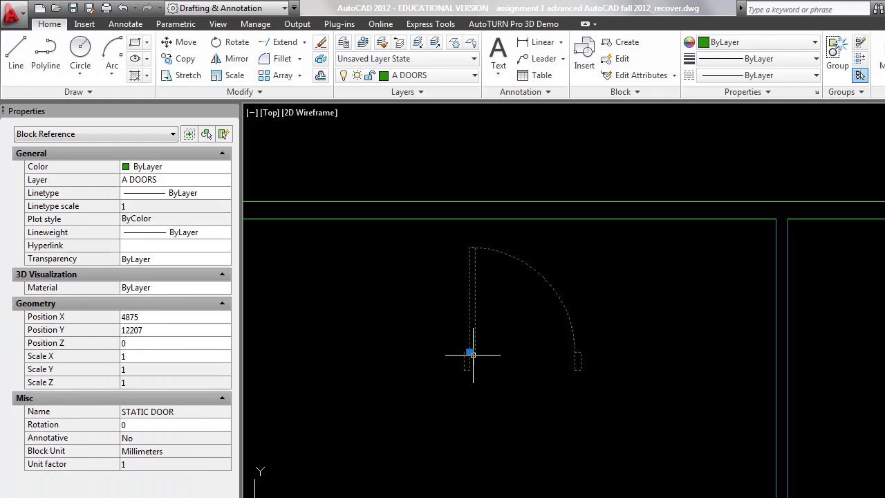
click(470, 353)
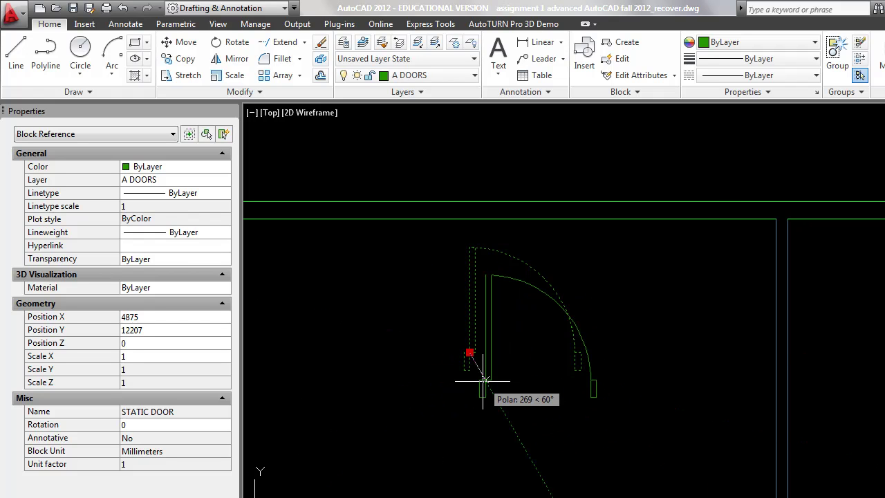
click(511, 201)
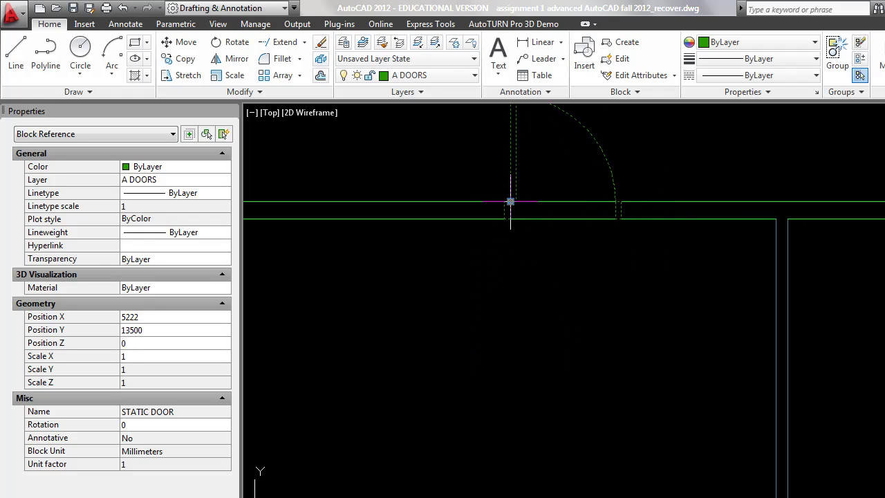
middle_drag(510, 201, 479, 318)
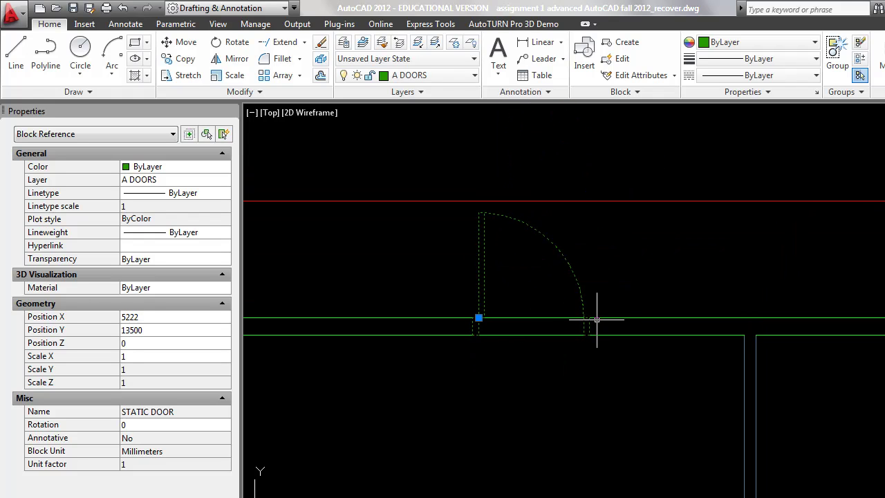
click(484, 336)
click(579, 406)
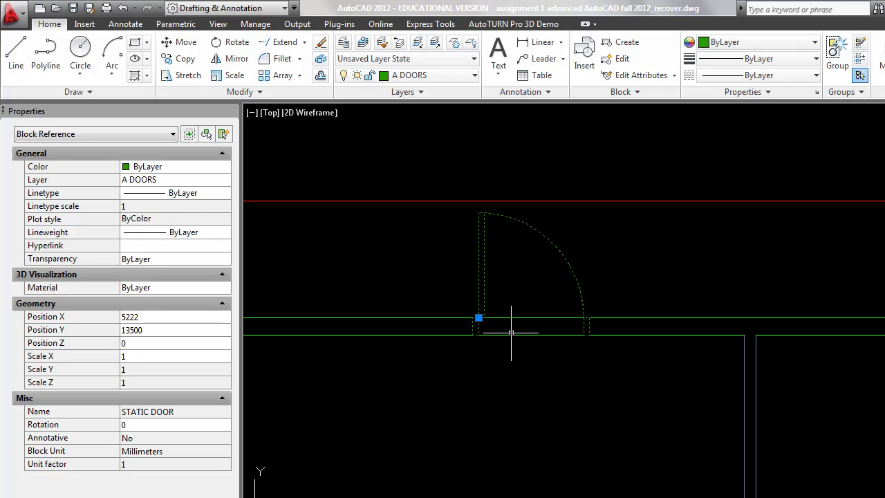
Step: Cancel the stretch, deselect the door and zoom in on the top wall
mouse_move(511, 333)
mouse_move(483, 280)
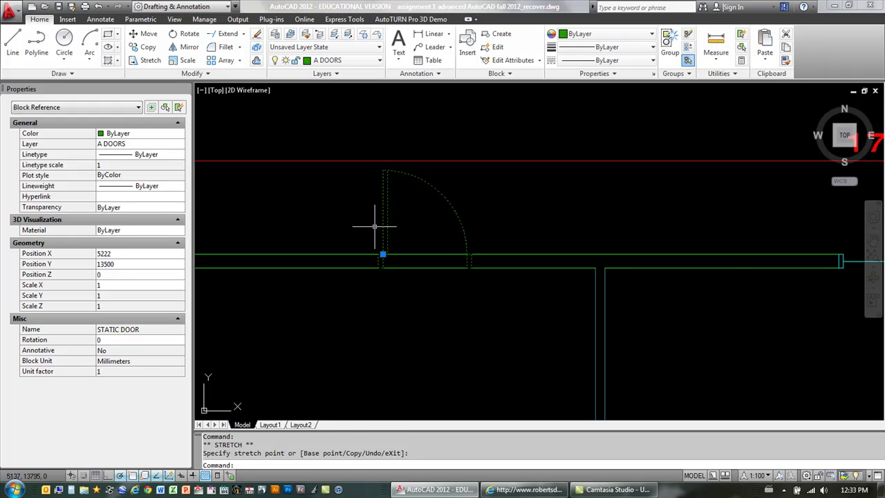
key(Escape)
scroll(405, 220, down, 6)
middle_drag(466, 298, 455, 258)
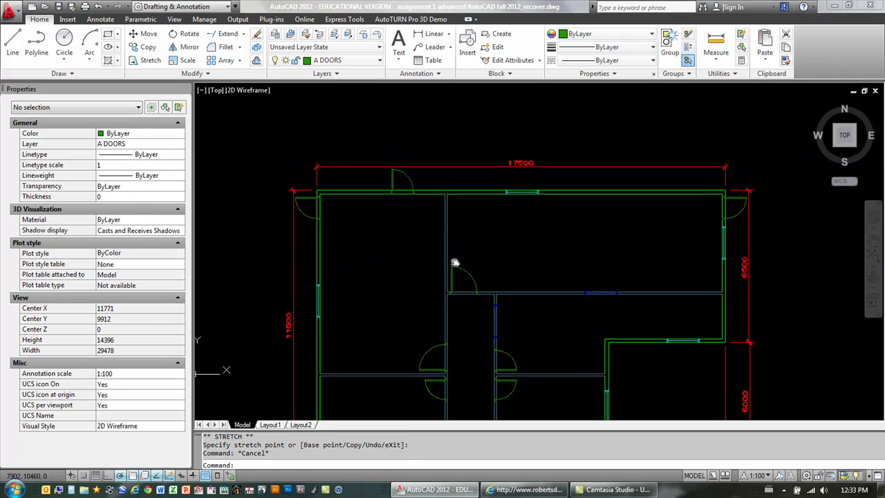
scroll(458, 194, down, 2)
scroll(484, 251, up, 2)
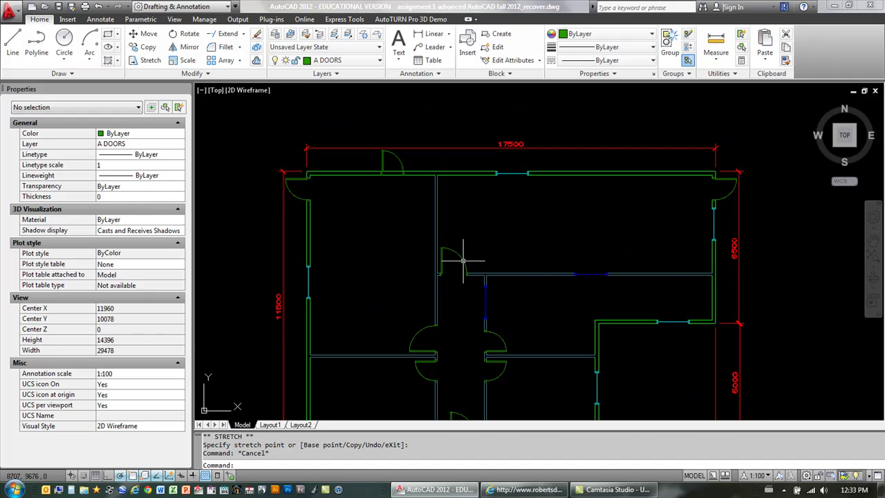
mouse_move(463, 261)
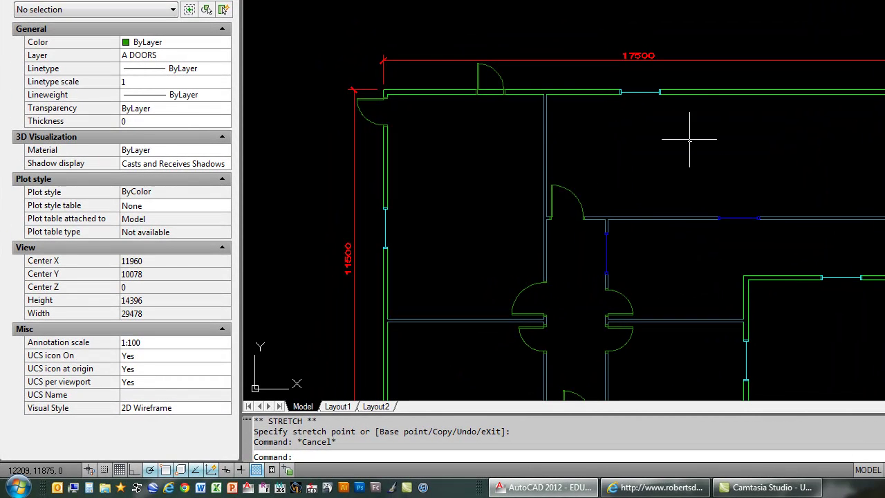
scroll(601, 220, up, 1)
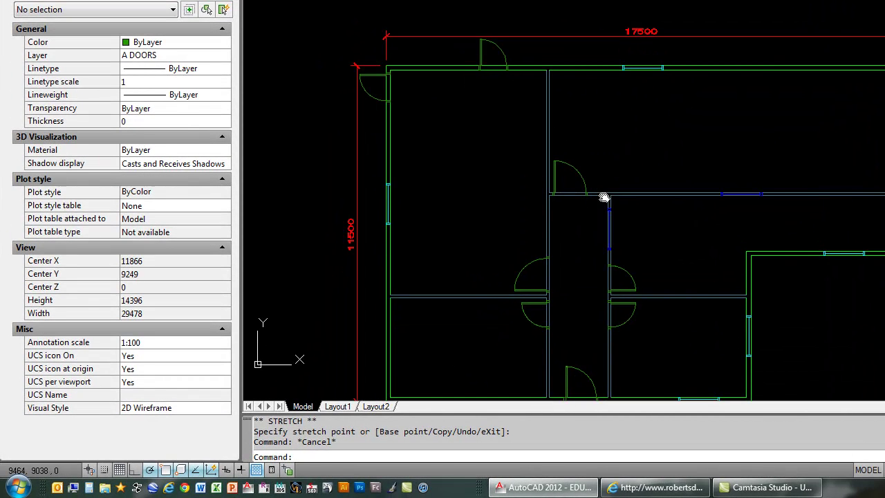
scroll(503, 50, up, 2)
scroll(504, 49, up, 3)
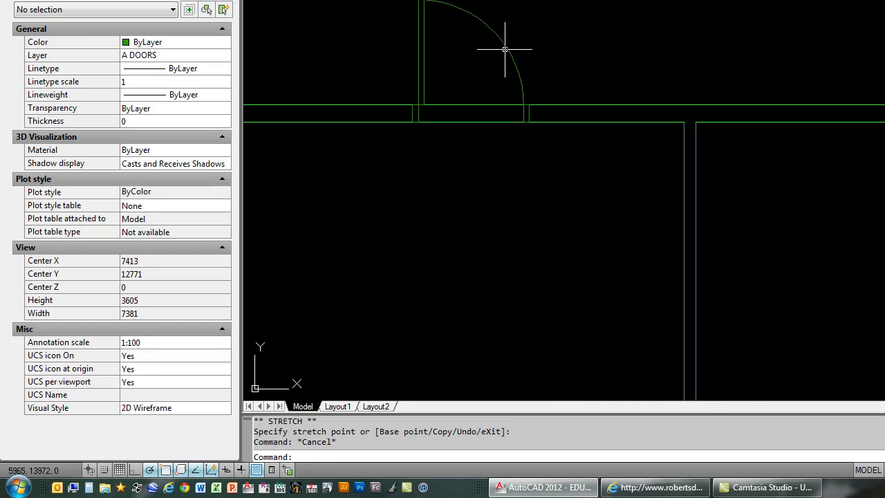
Step: Erase the static door from the top outer wall with the E command
text(e)
key(Return)
click(508, 53)
key(Return)
scroll(494, 40, down, 6)
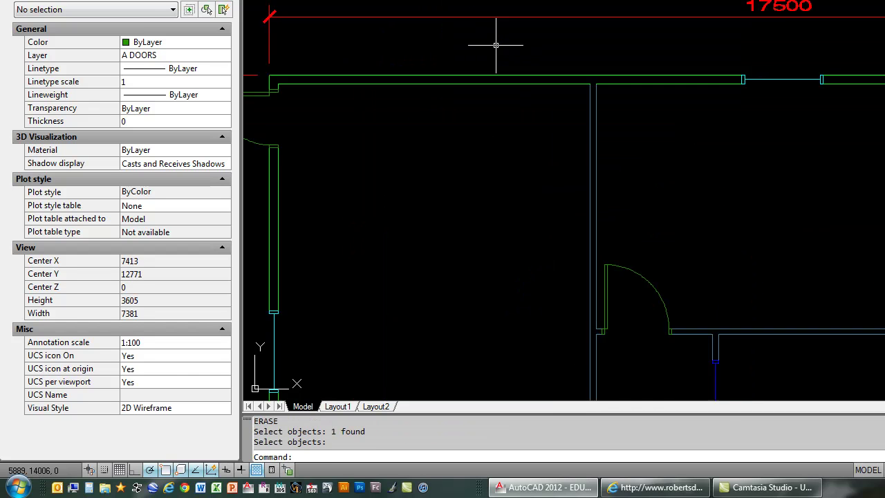
Step: Select the dynamic door in the bottom wall and try its flip grips to test swing directions
middle_drag(493, 40, 607, 178)
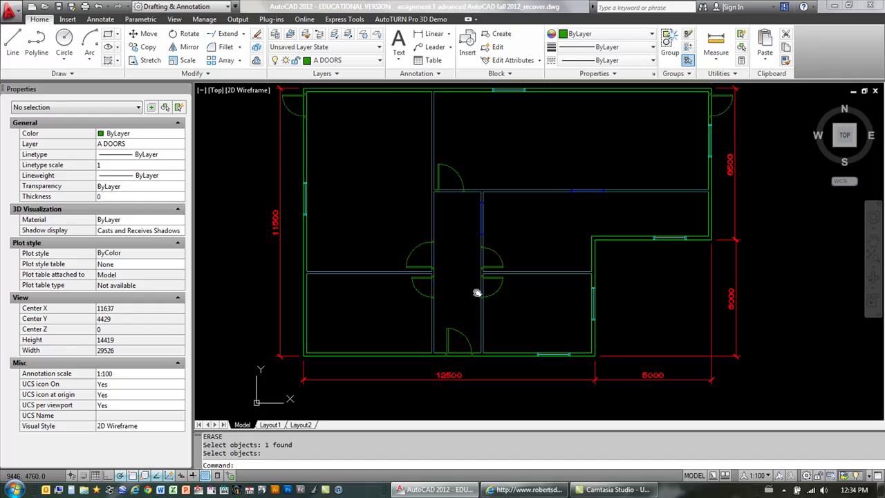
scroll(478, 293, up, 3)
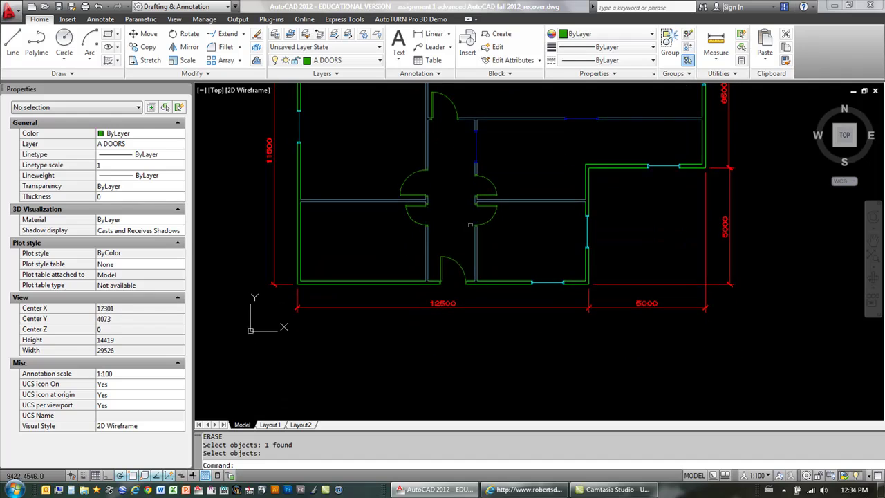
scroll(459, 262, up, 2)
click(530, 242)
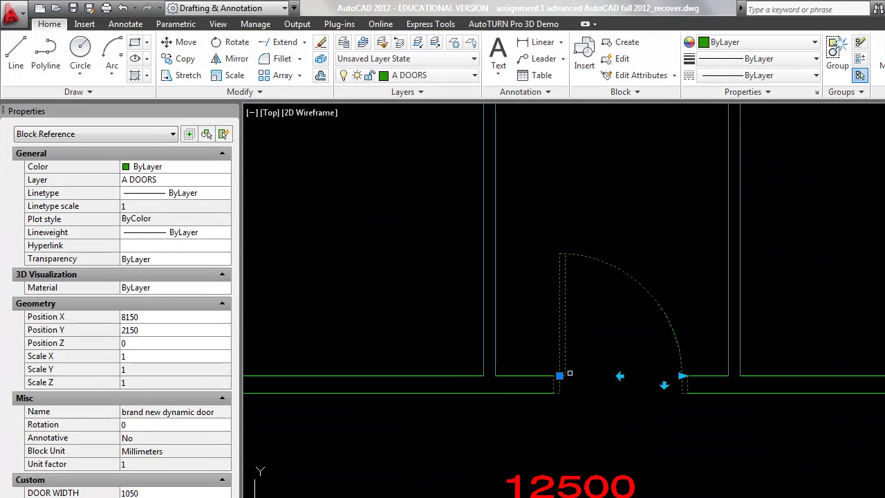
click(620, 376)
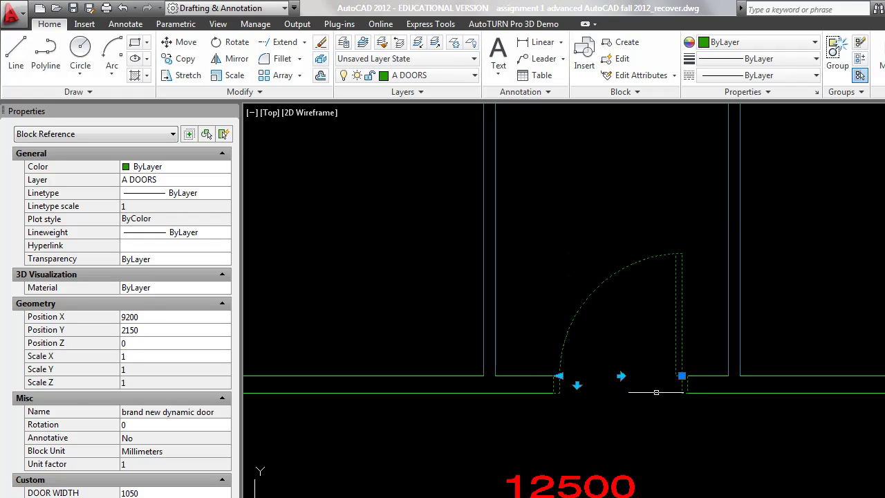
click(621, 376)
click(664, 385)
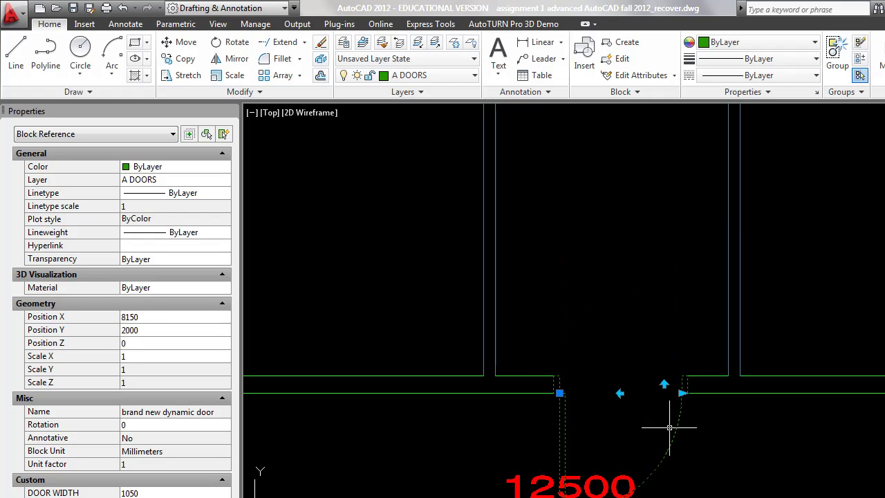
Step: Set the door width to 700, hinged on the right and swinging inward
click(681, 393)
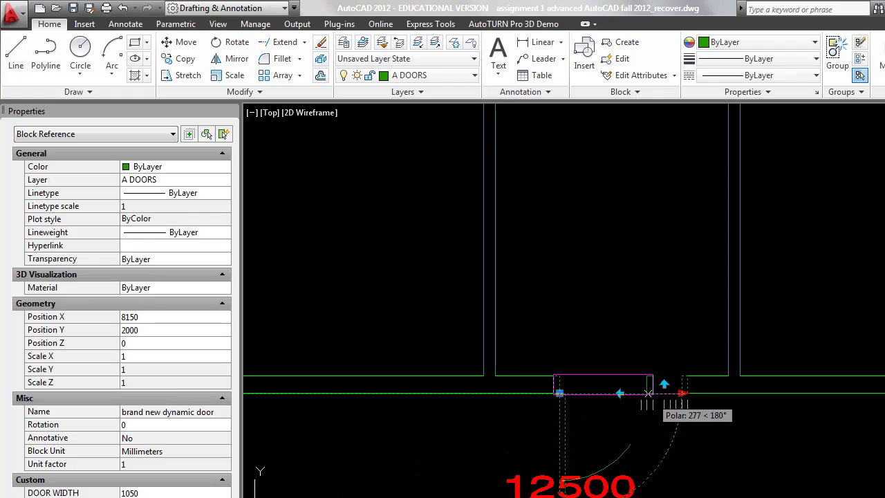
click(651, 410)
click(600, 393)
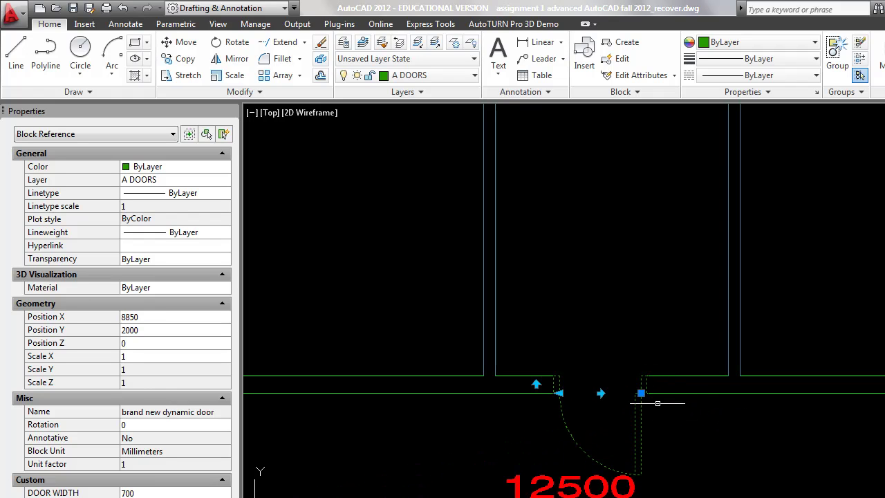
click(536, 384)
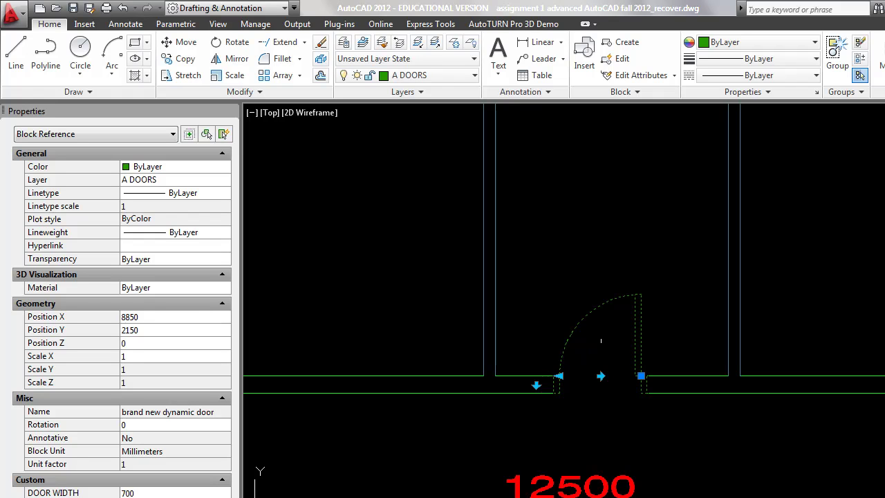
scroll(595, 351, up, 2)
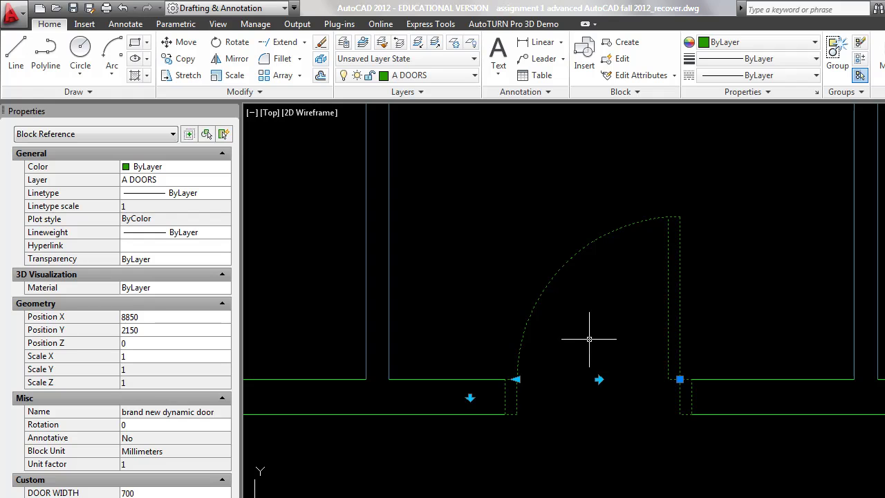
scroll(589, 345, down, 3)
middle_drag(610, 301, 654, 306)
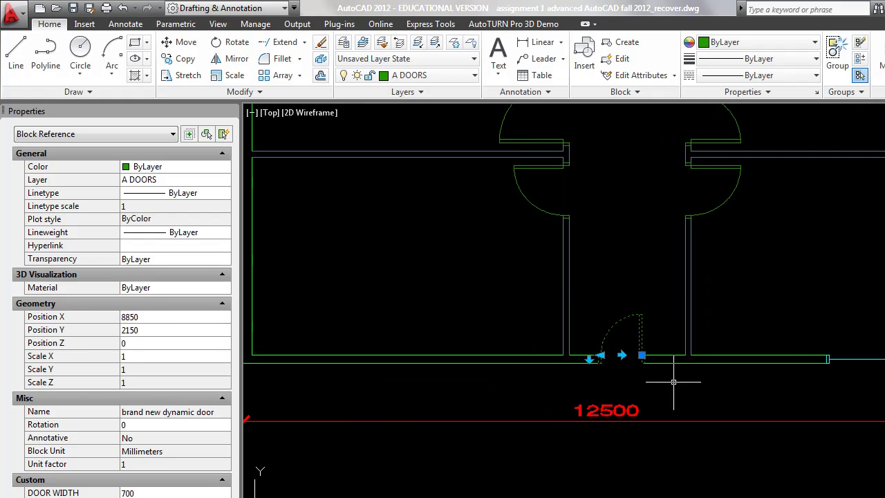
Step: Draw a 50 by 150 jamb rectangle with the REC command
key(Escape)
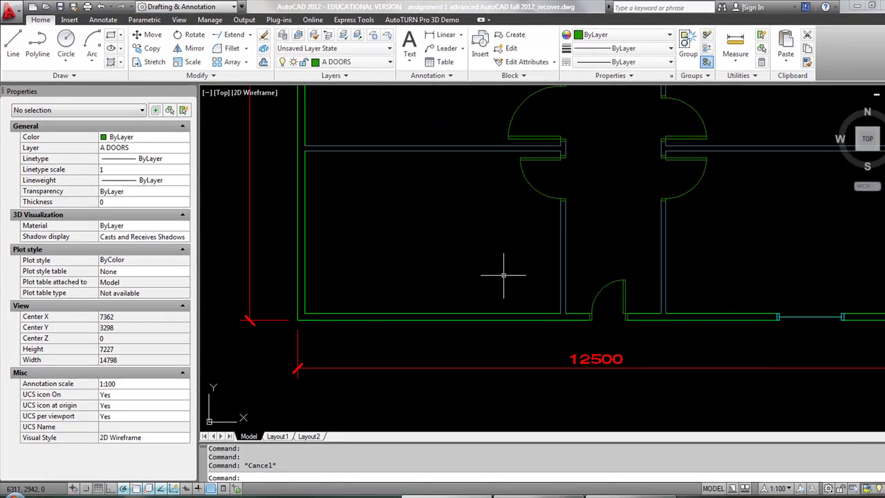
scroll(633, 349, up, 3)
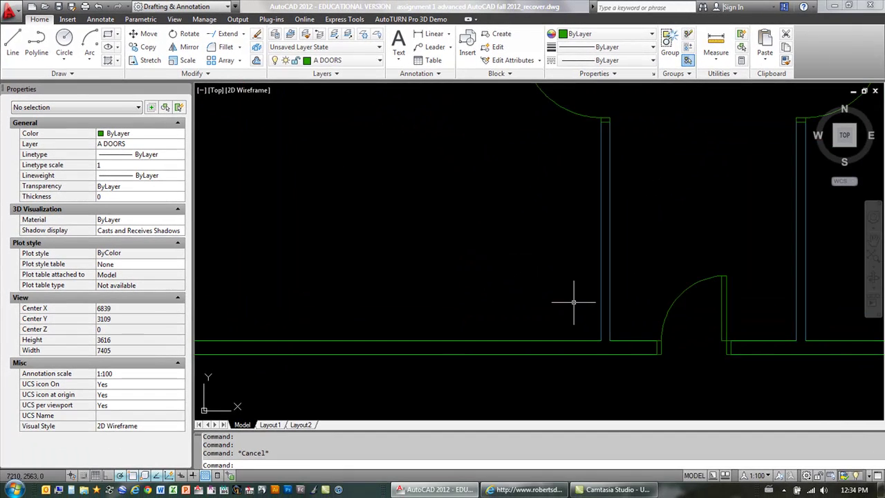
middle_drag(573, 303, 593, 315)
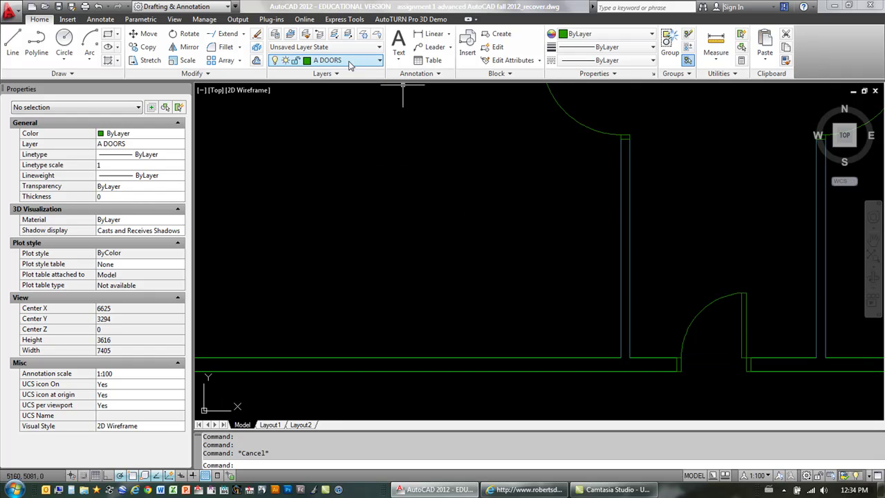
text(REC)
key(Return)
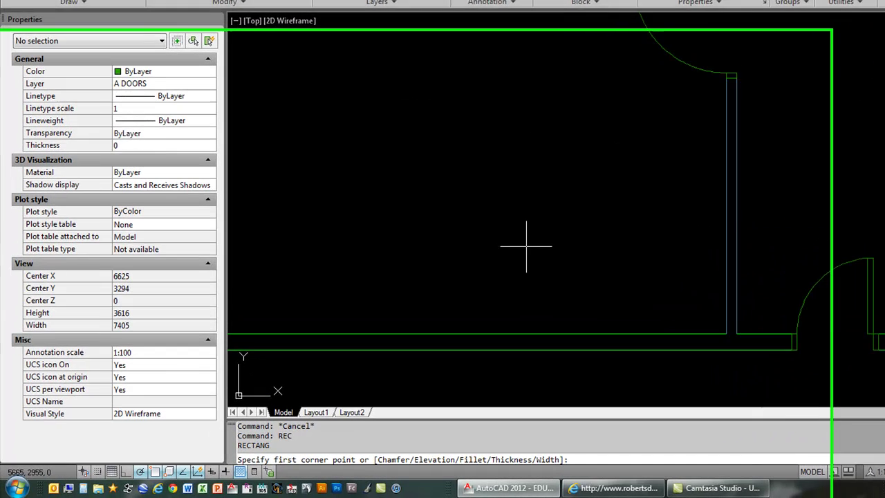
click(366, 320)
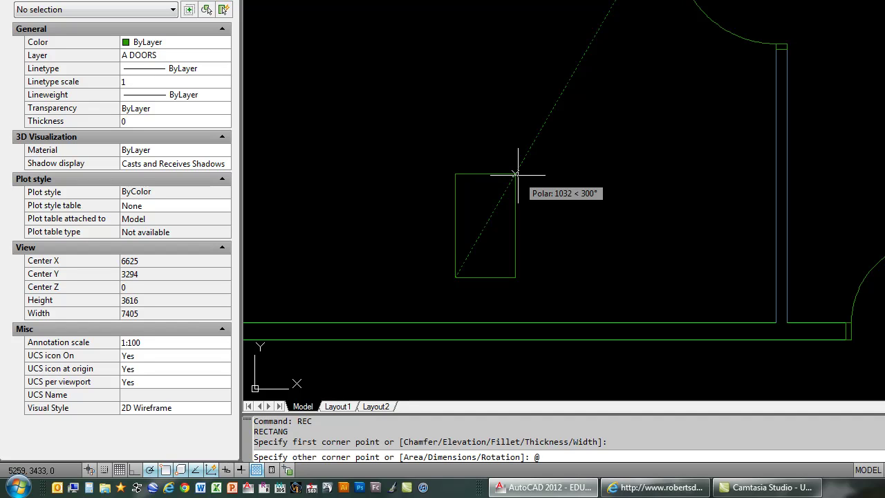
text(@50,150)
key(Return)
Step: Copy the jamb rectangle 950 to the right, plus extra copies above
scroll(515, 280, up, 3)
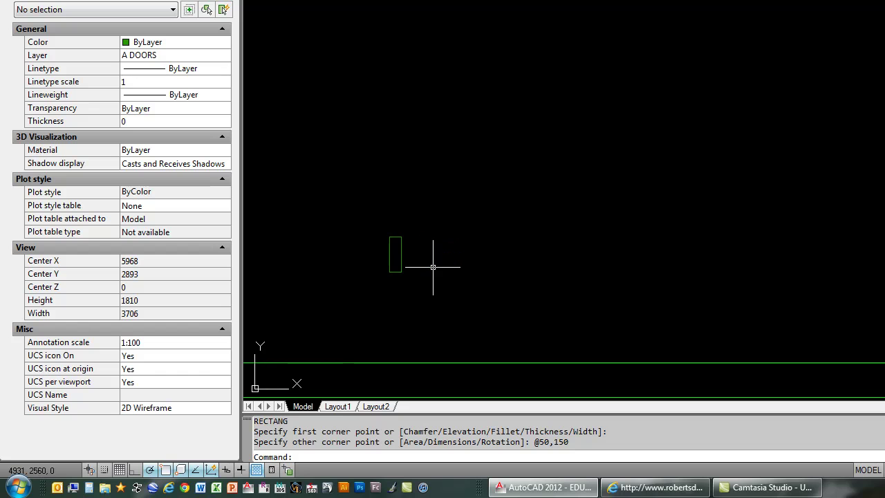
text(CP)
key(Return)
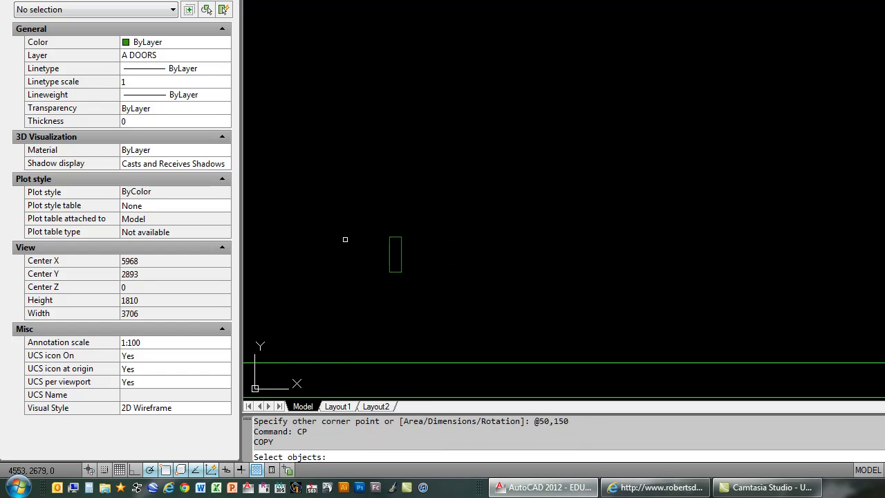
click(399, 262)
key(Return)
click(426, 255)
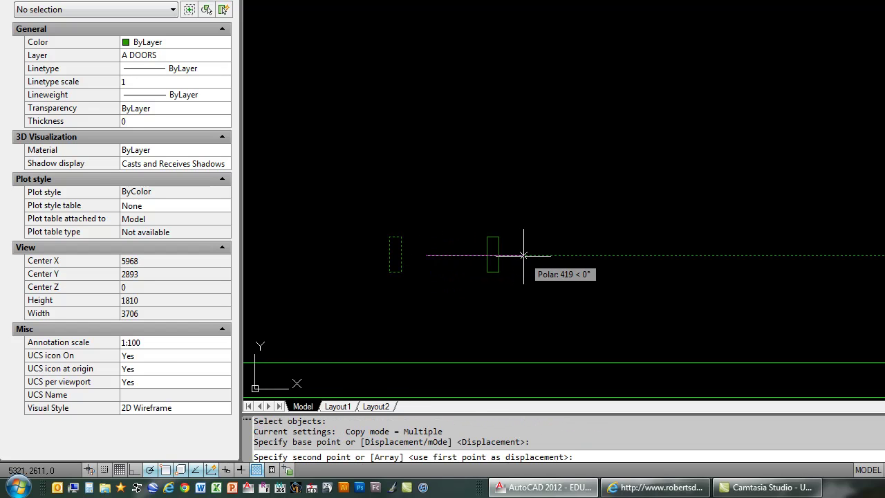
text(950)
key(Return)
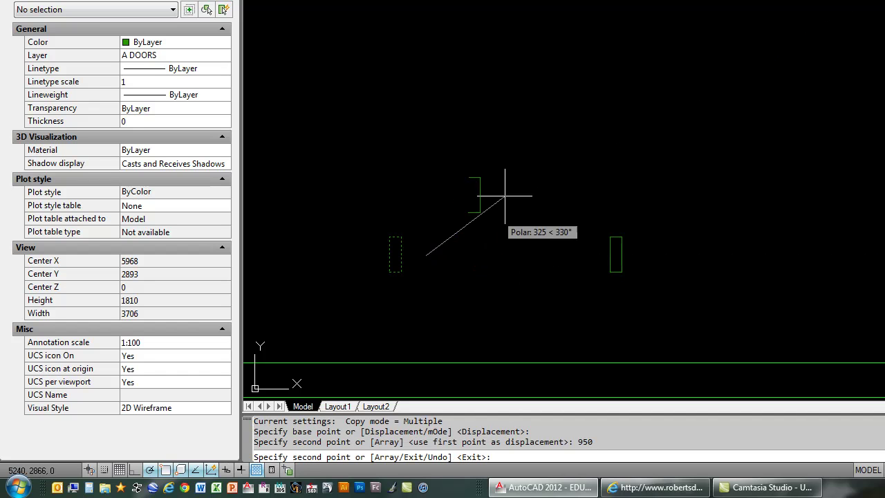
click(499, 180)
right_click(532, 192)
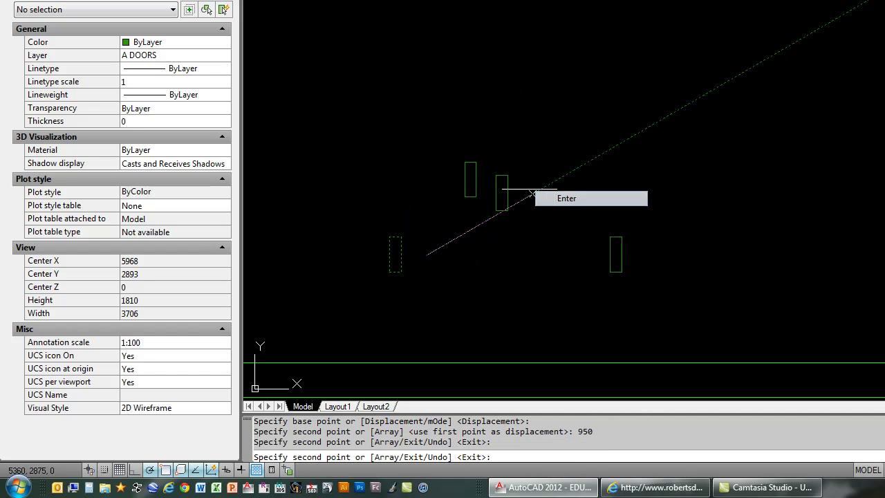
click(553, 198)
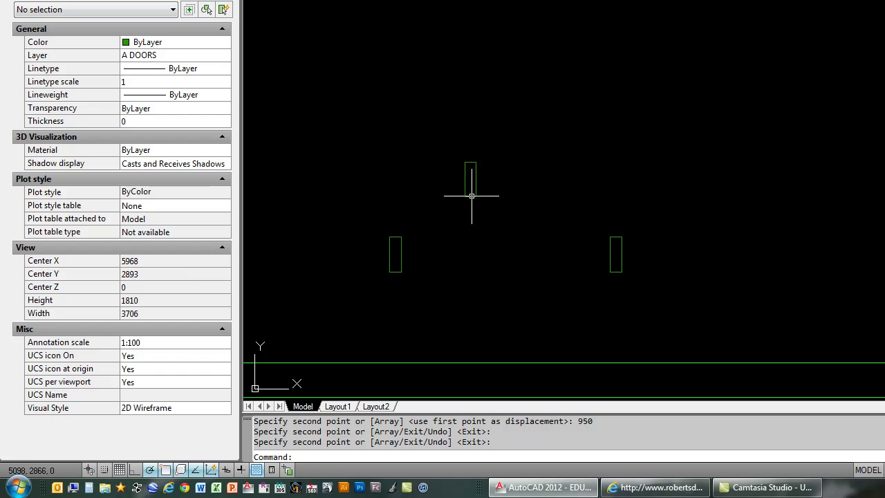
Step: Move the upper copied rectangle onto the left jamb's top corner
click(467, 187)
click(465, 197)
key(Escape)
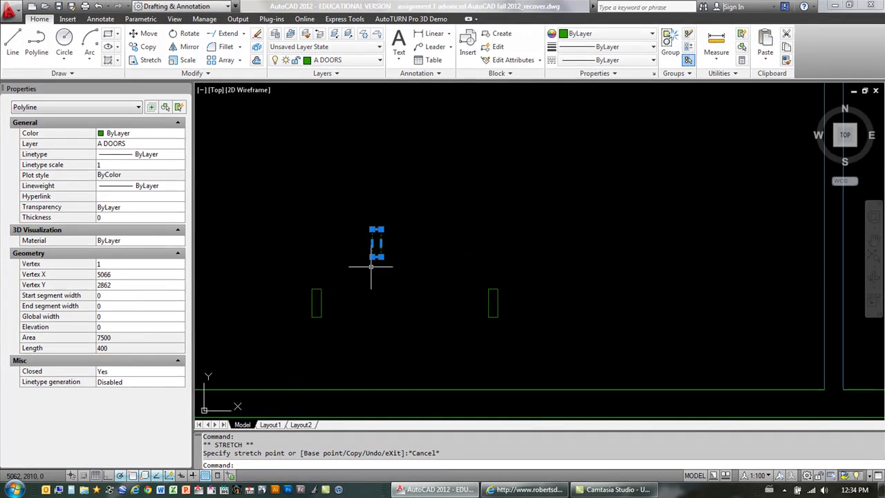
key(Escape)
text(m)
key(Return)
click(405, 257)
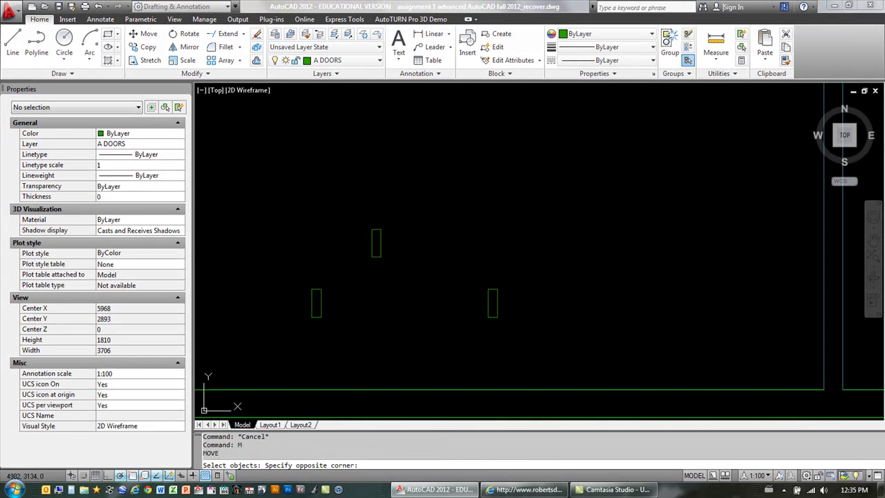
click(379, 261)
key(Return)
click(372, 256)
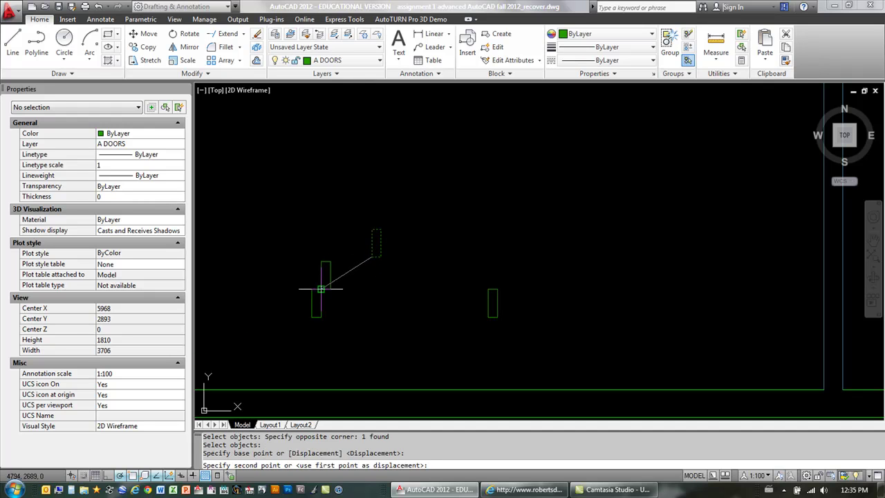
click(321, 289)
Step: Stretch the leaf rectangle's top 750 upward to form the door leaf
text(s)
key(Return)
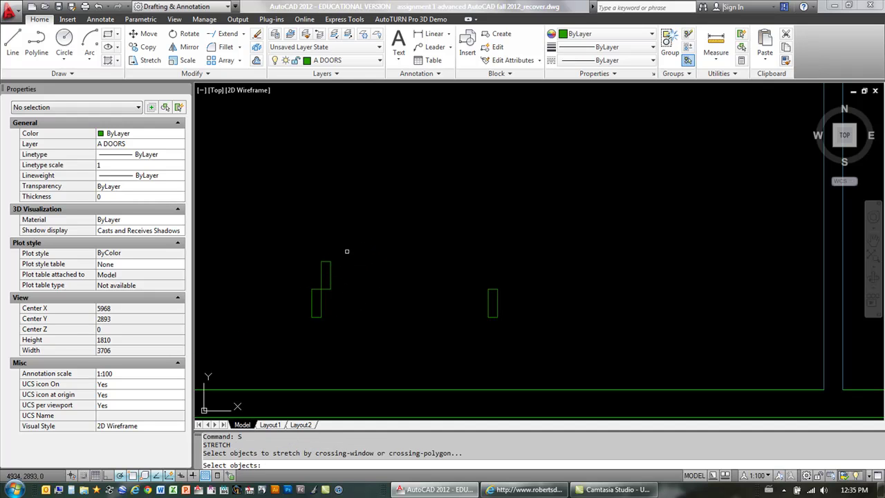
click(349, 250)
click(297, 277)
key(Return)
click(395, 291)
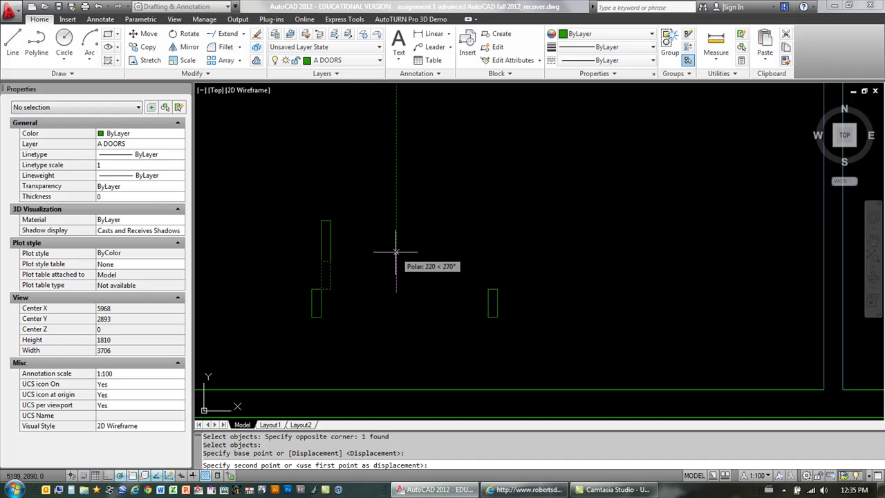
text(750)
key(Return)
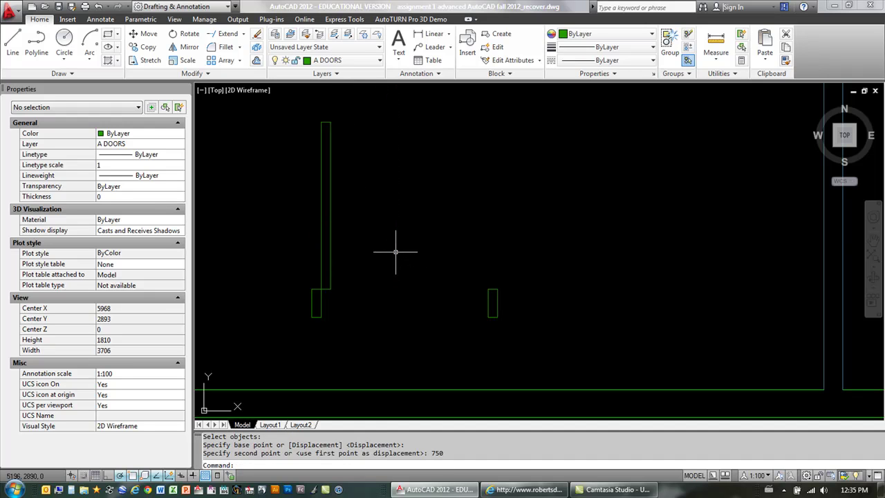
click(90, 61)
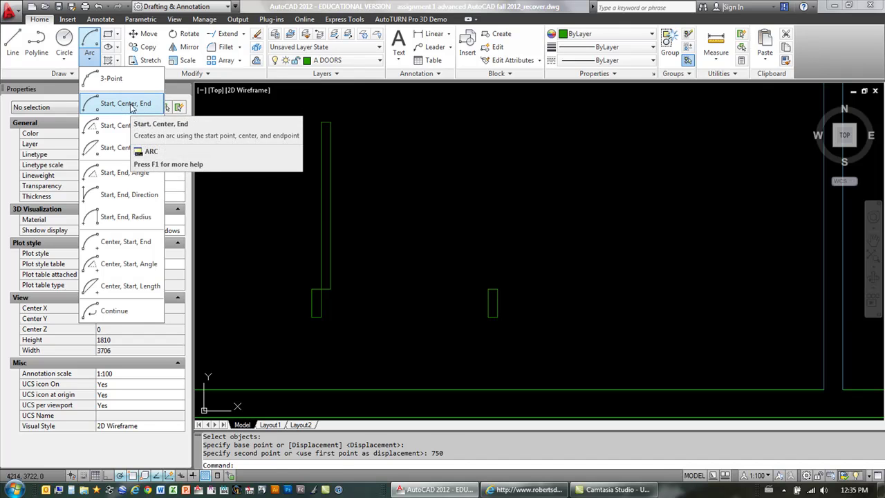
Step: Draw a Start-Center-End swing arc from the right jamb, centred at the hinge, to the leaf top
click(131, 105)
click(493, 290)
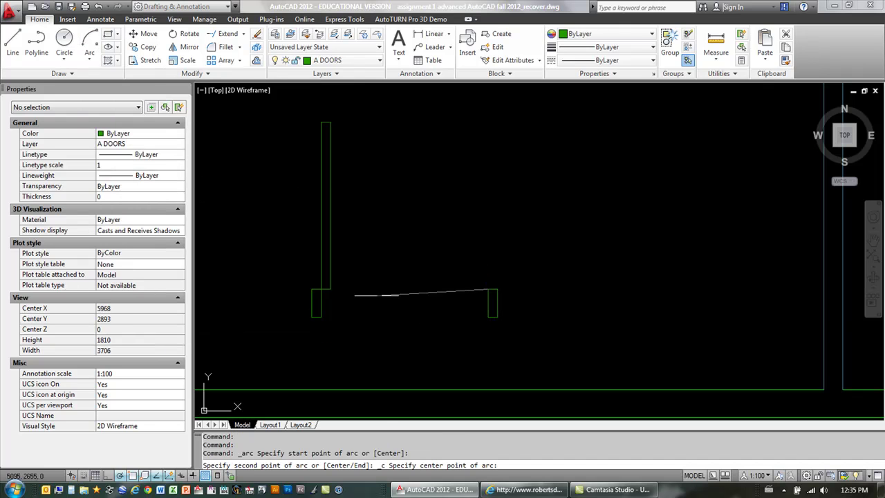
click(321, 289)
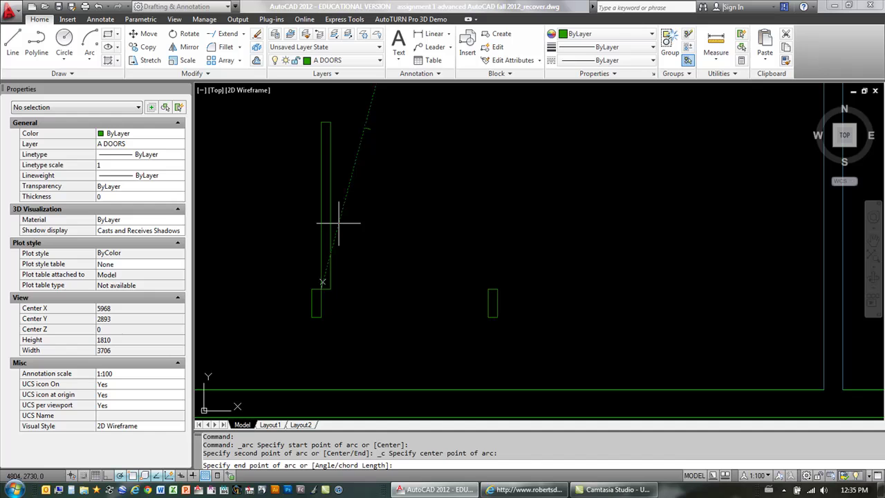
click(330, 123)
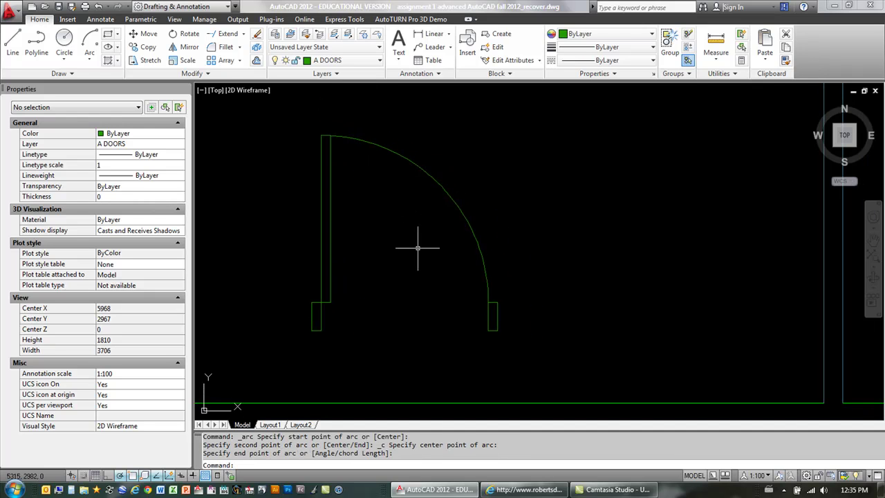
scroll(352, 276, down, 2)
scroll(388, 280, up, 2)
scroll(415, 285, down, 5)
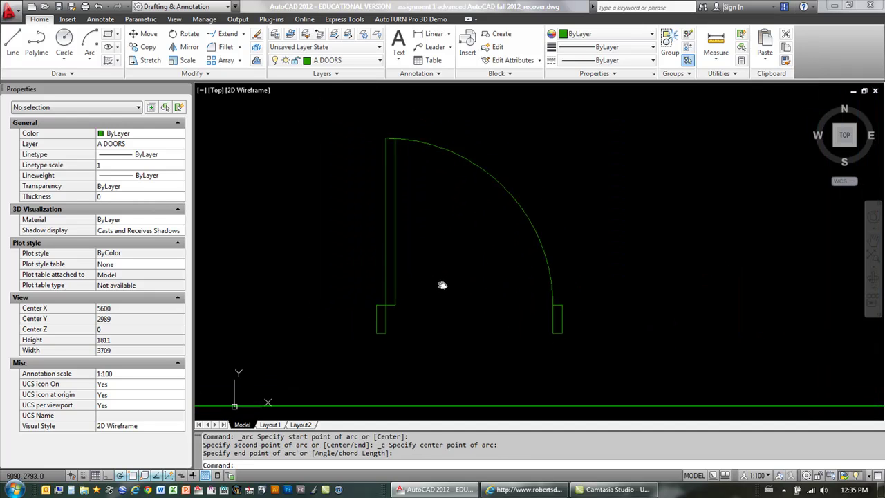
middle_drag(496, 287, 446, 285)
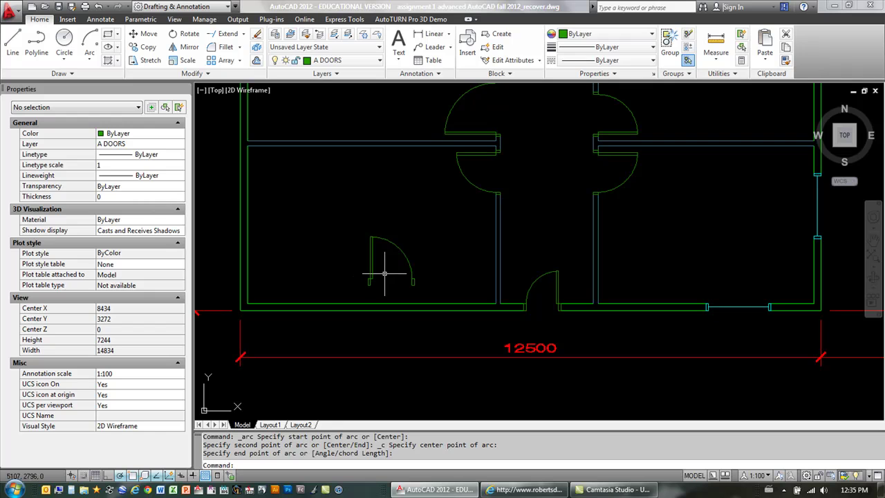
scroll(394, 261, up, 3)
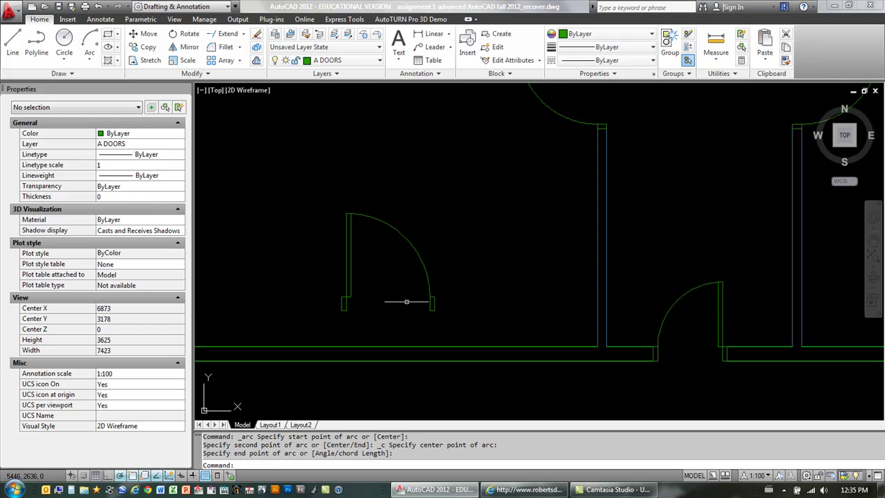
scroll(576, 346, down, 6)
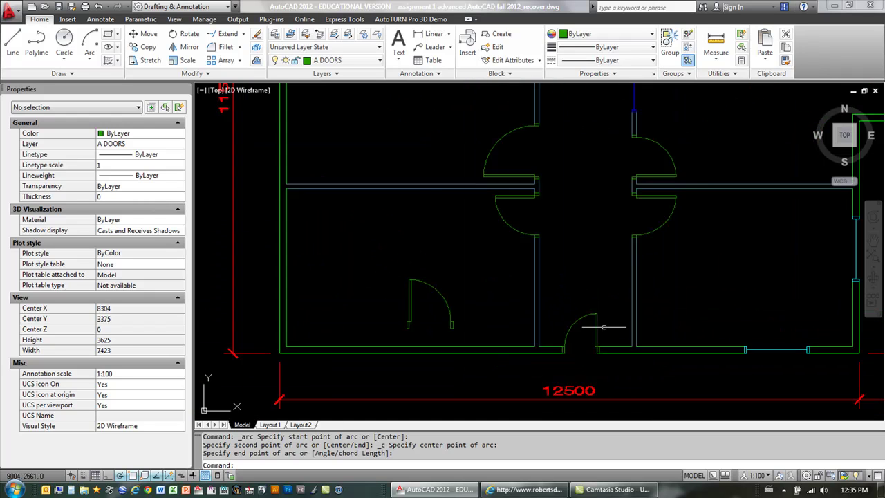
Step: Shift the dynamic door right along the bottom wall to 8974, 2150, keeping width 700
scroll(601, 166, up, 6)
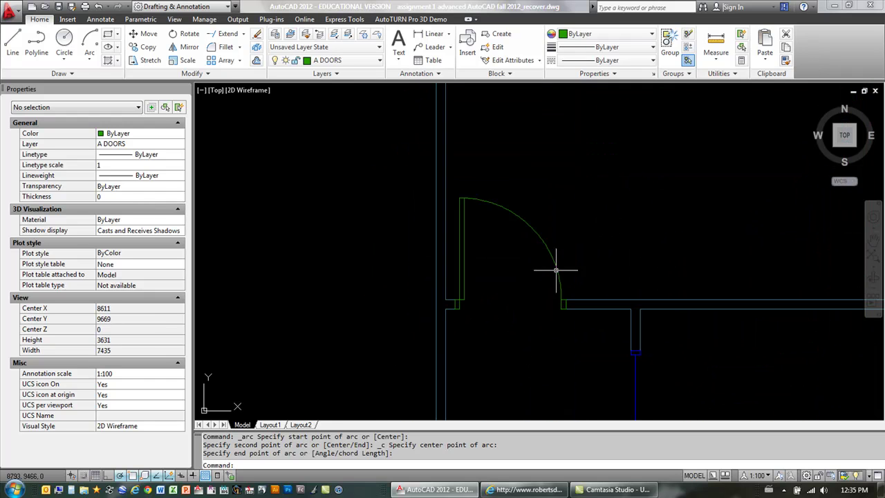
scroll(557, 282, down, 6)
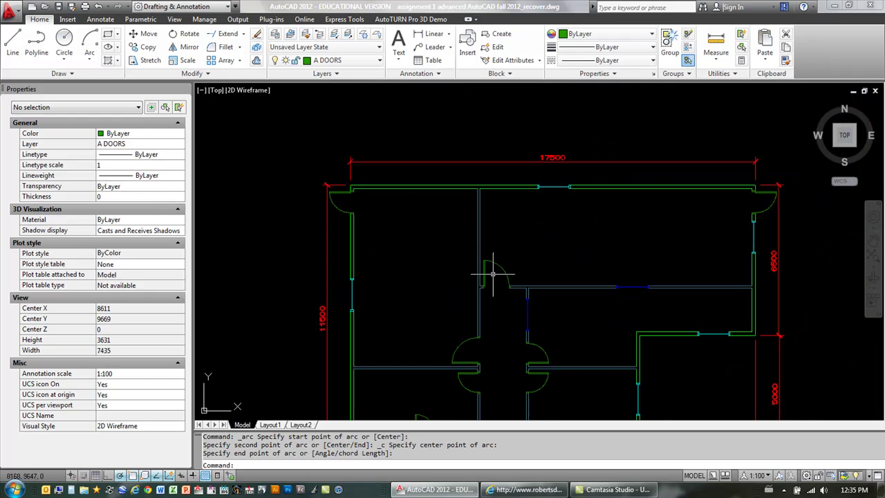
scroll(524, 352, up, 6)
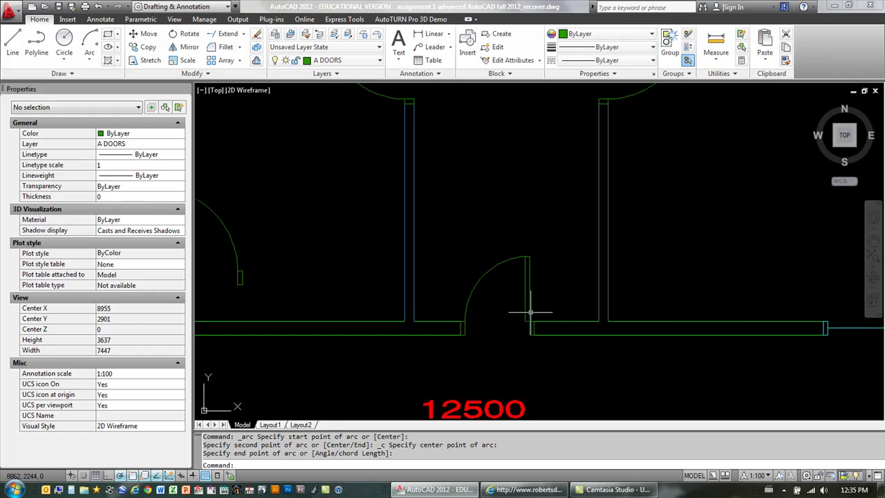
click(526, 302)
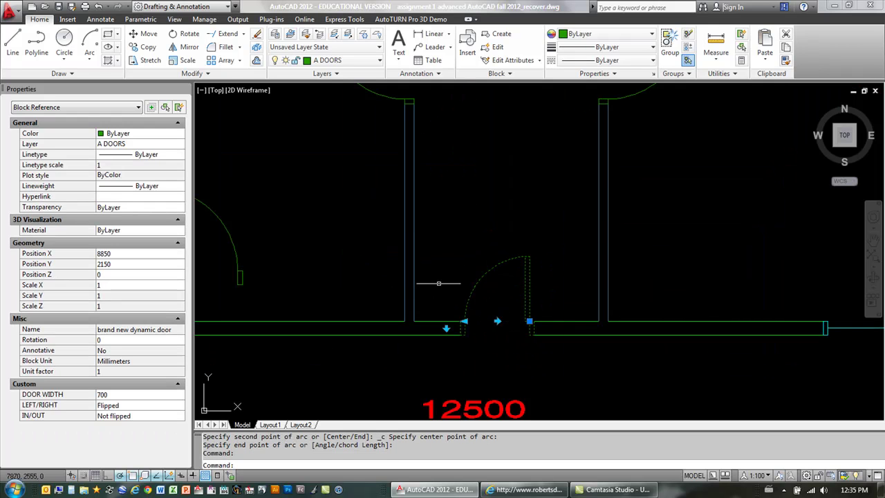
click(530, 321)
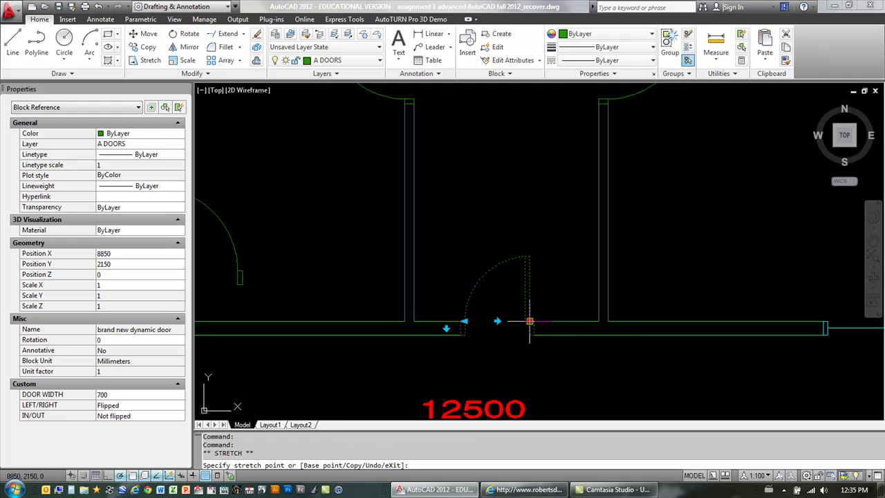
click(570, 321)
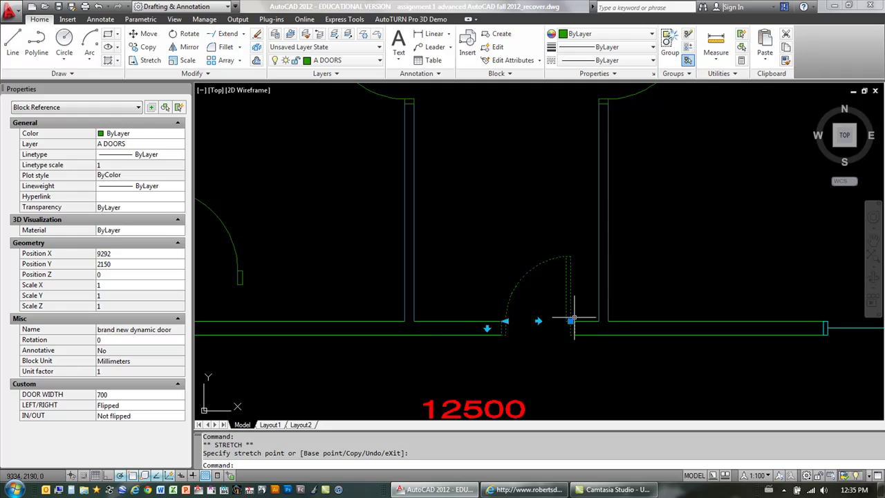
click(570, 320)
click(542, 211)
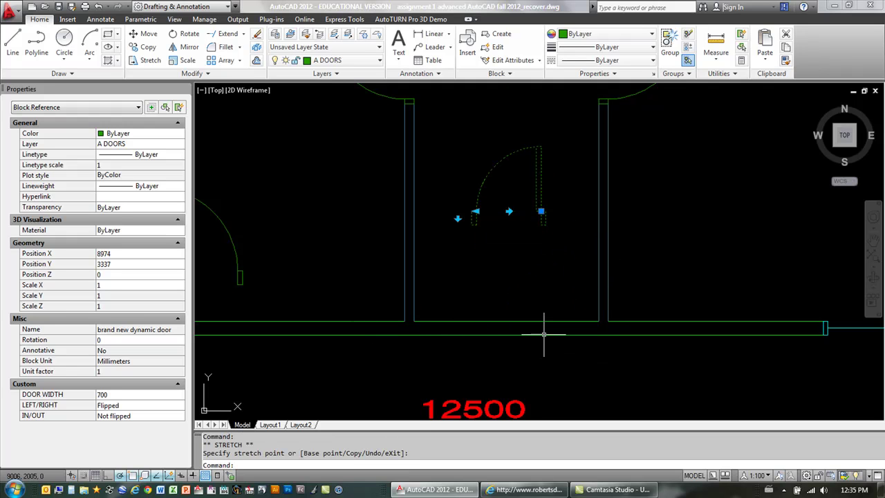
click(542, 212)
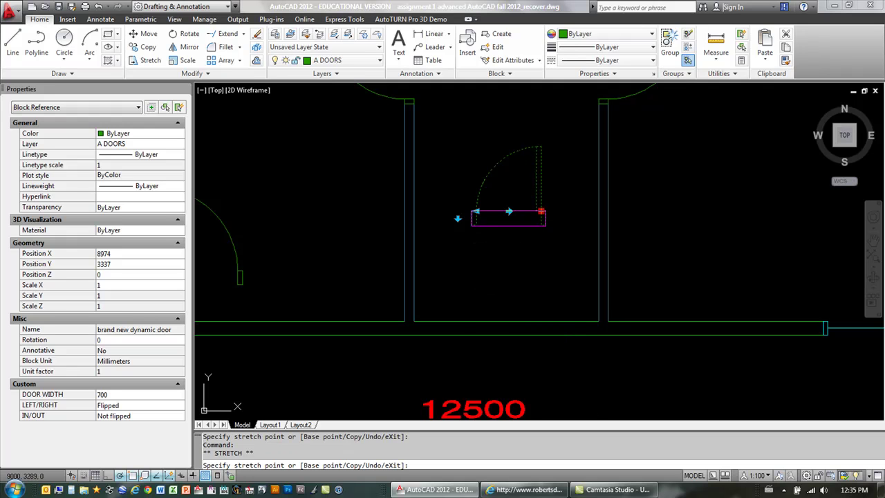
click(541, 322)
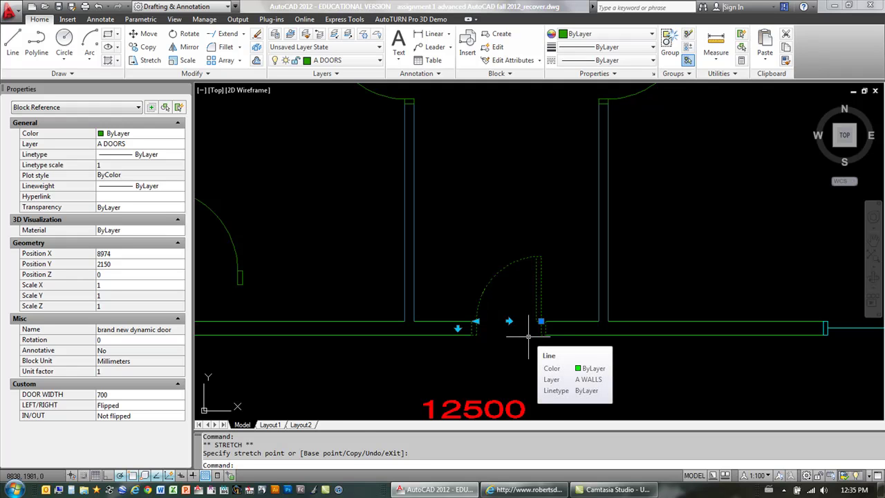
key(Escape)
Step: Draw a closed four-corner wipeout covering both jambs and the leaf's lower end
mouse_move(560, 362)
middle_down()
mouse_move(504, 282)
mouse_move(543, 237)
middle_up()
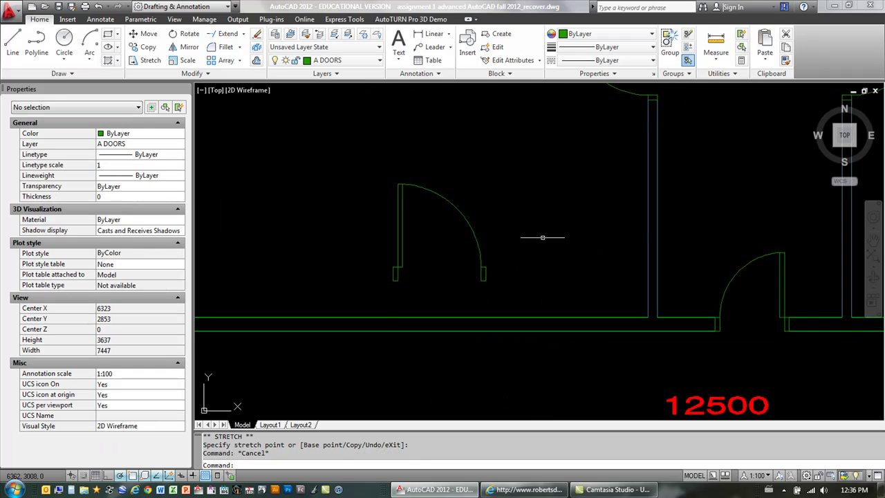
scroll(415, 207, up, 3)
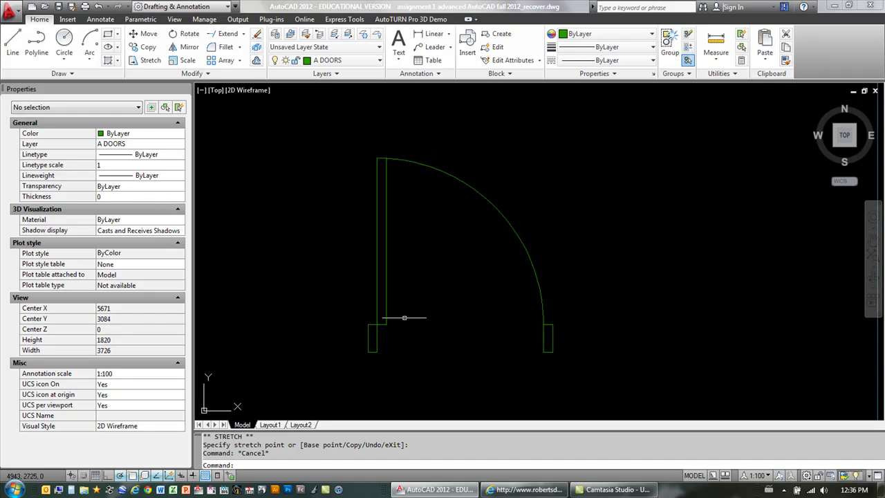
text(WIPEOUT)
key(Return)
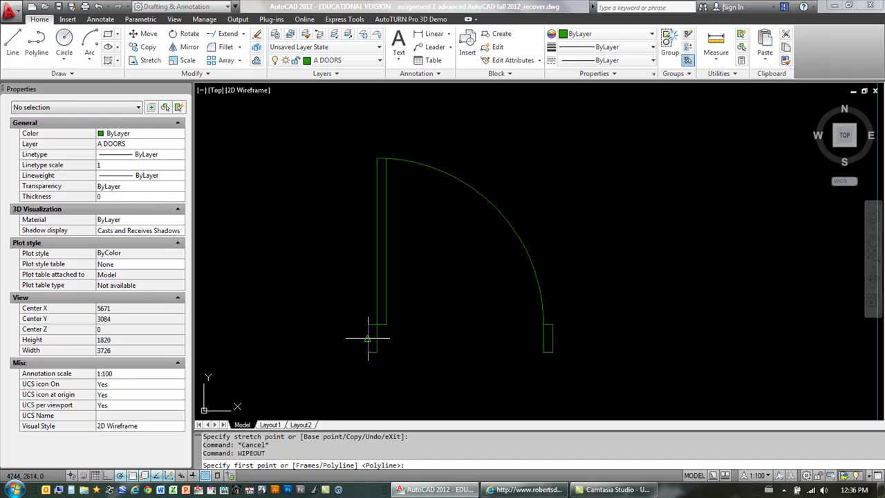
click(386, 323)
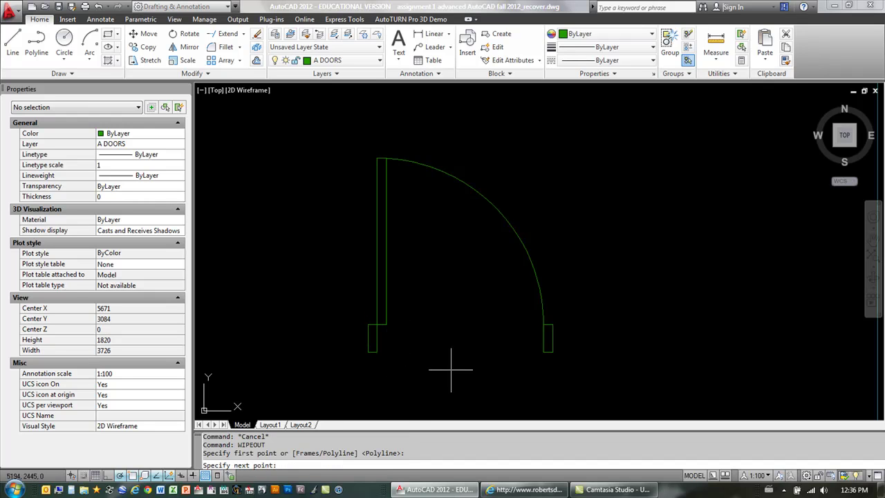
click(552, 324)
click(551, 352)
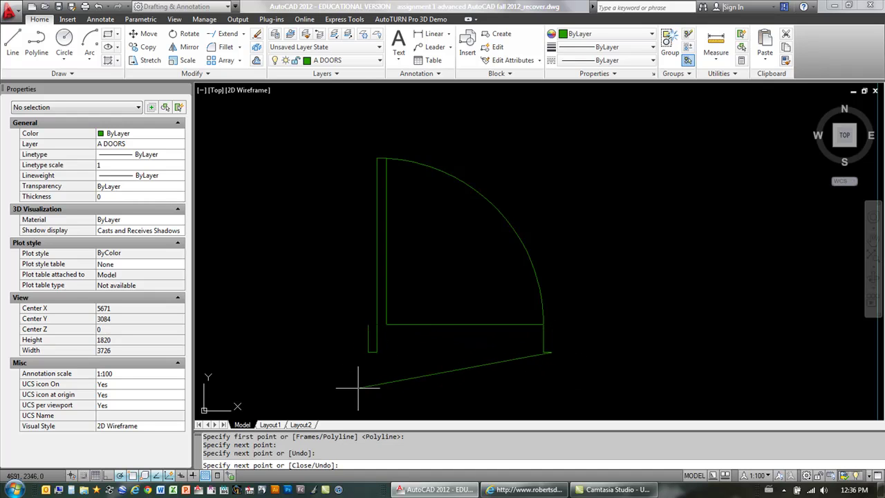
click(367, 353)
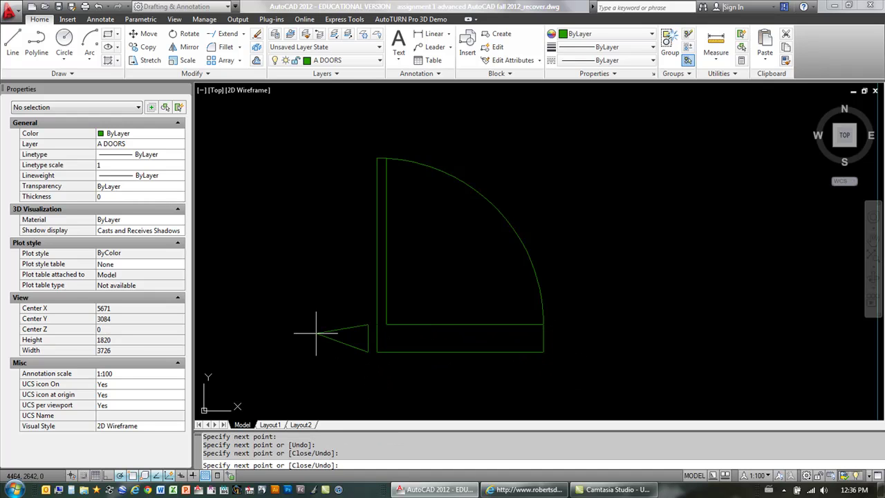
text(C)
key(Return)
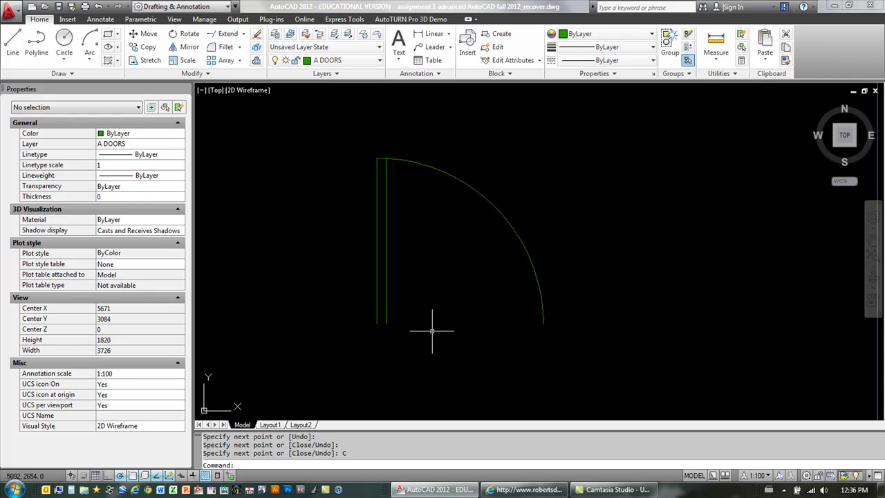
Step: Turn wipeout Frames ON via the WIPEOUT command
text(WIPEOUT)
key(Return)
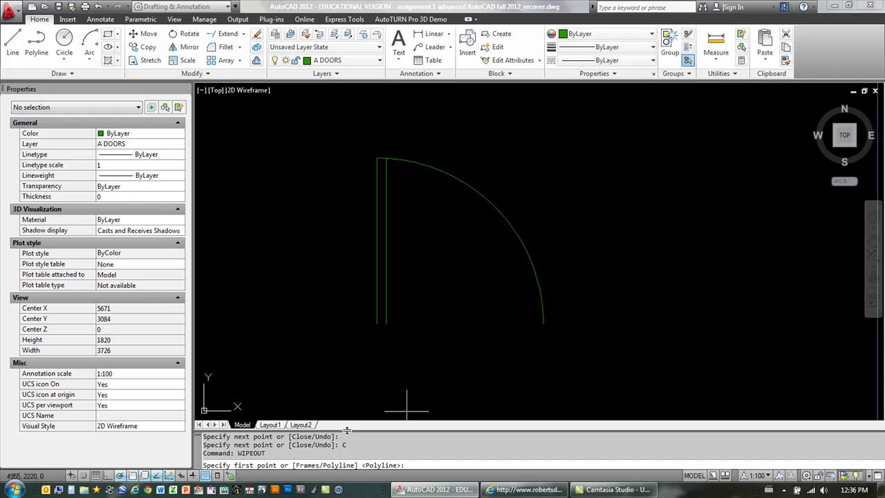
text(F)
key(Return)
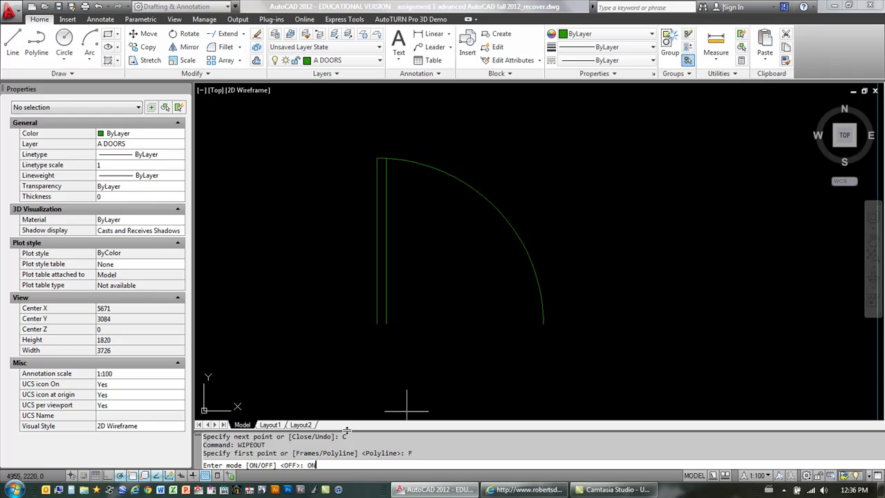
text(ON)
key(Return)
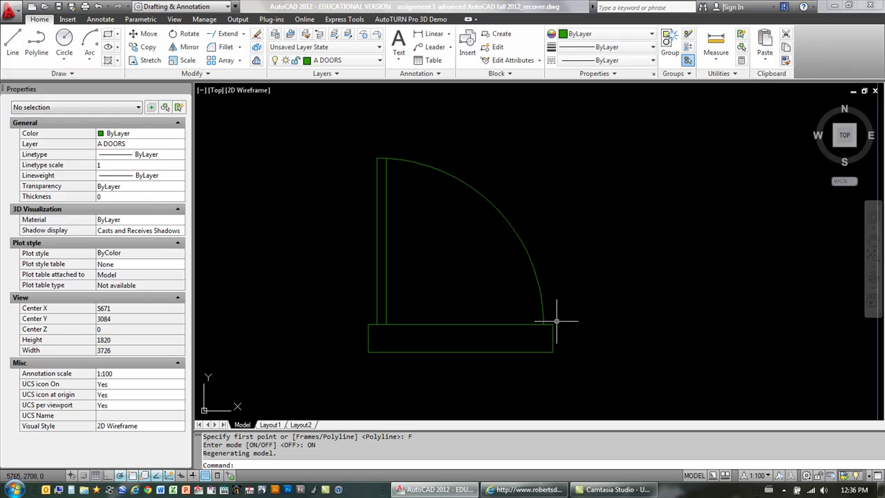
Step: Send the wipeout to the back with Draw Order > Send to Back
click(437, 323)
right_click(438, 324)
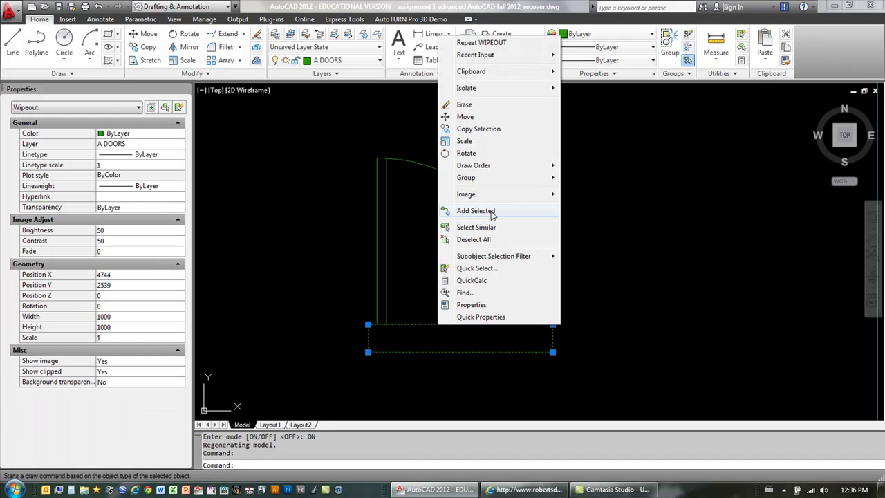
mouse_move(489, 168)
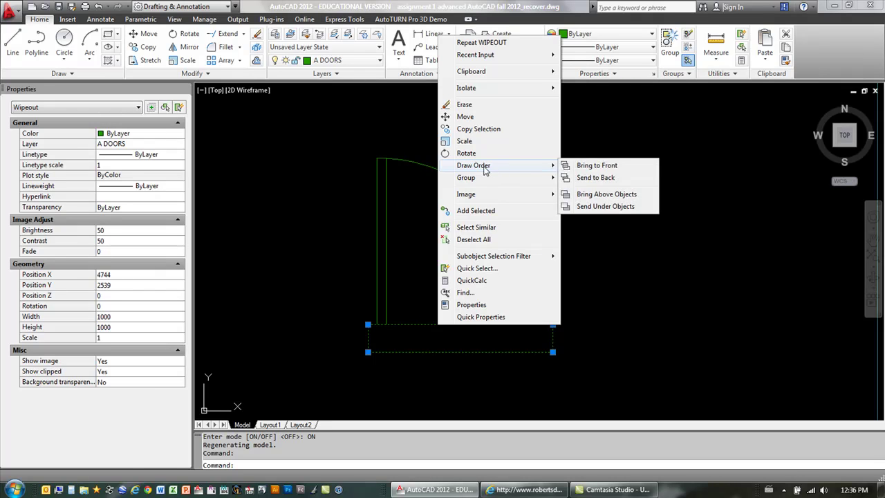
click(588, 177)
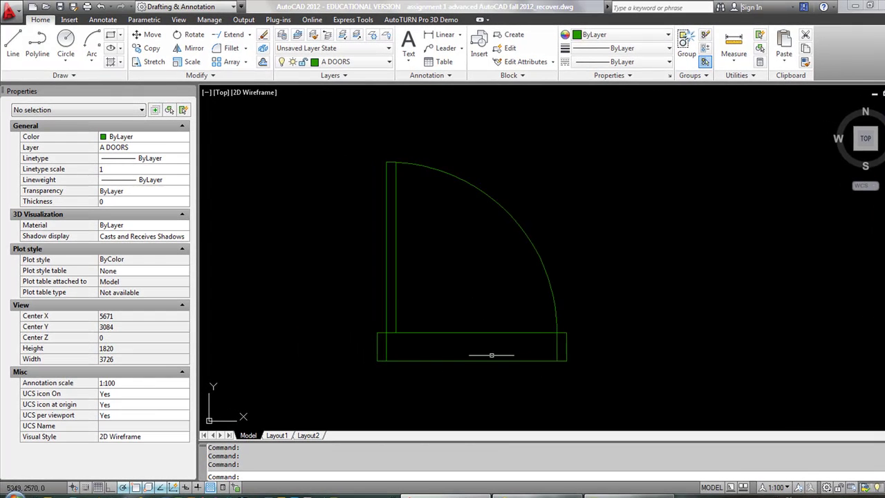
scroll(491, 355, down, 6)
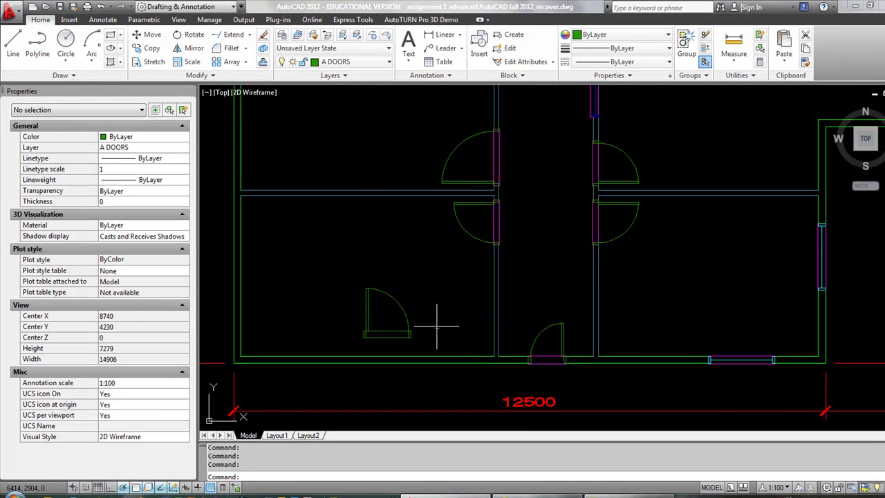
scroll(512, 369, up, 6)
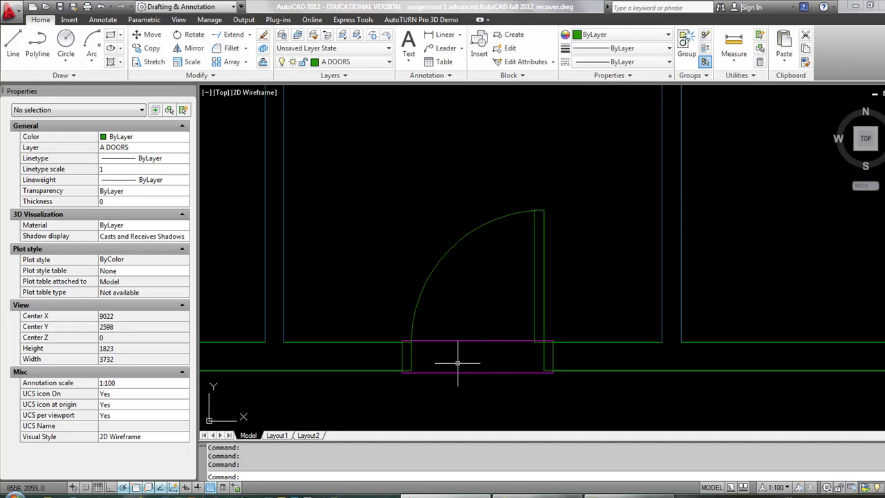
scroll(440, 358, up, 3)
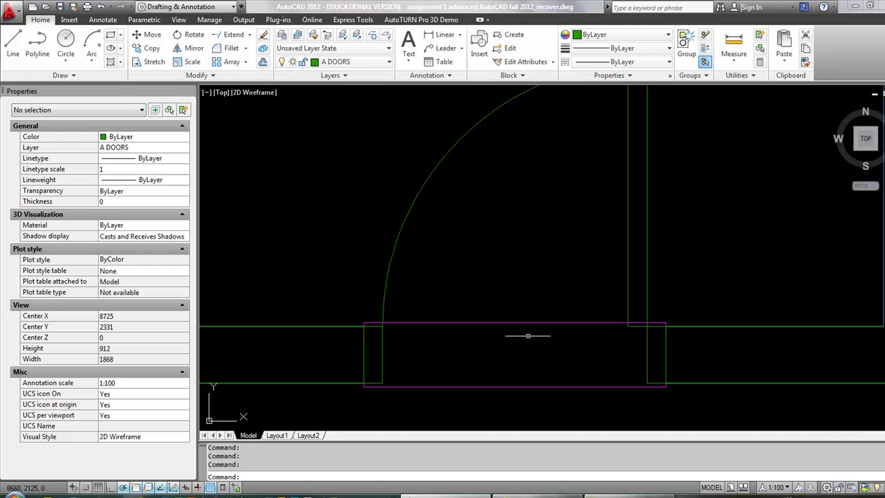
scroll(692, 337, down, 6)
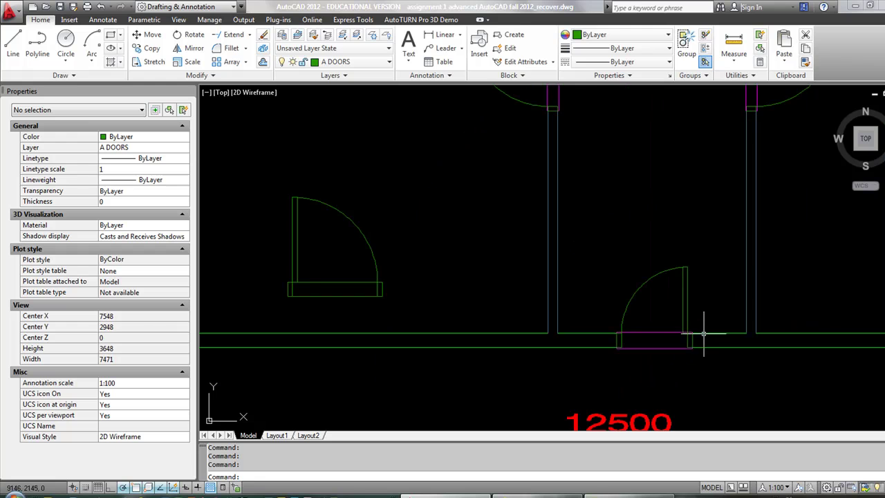
middle_drag(416, 260, 531, 259)
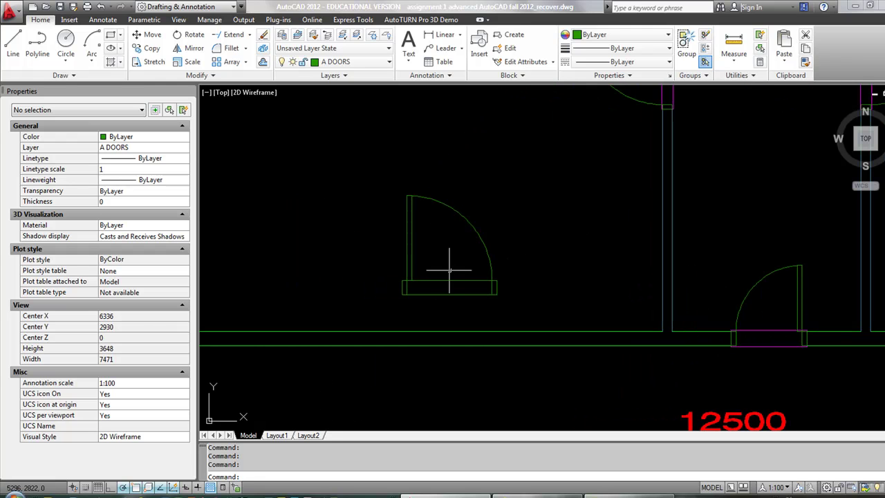
scroll(456, 263, up, 3)
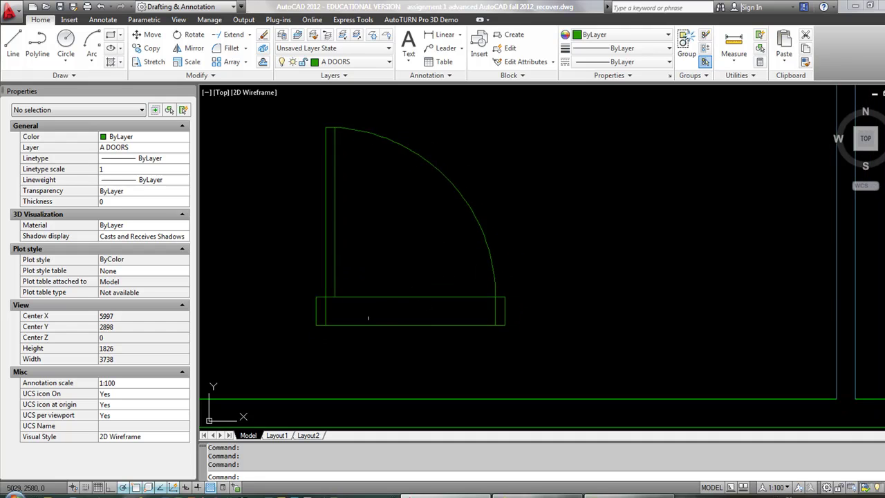
scroll(349, 313, up, 3)
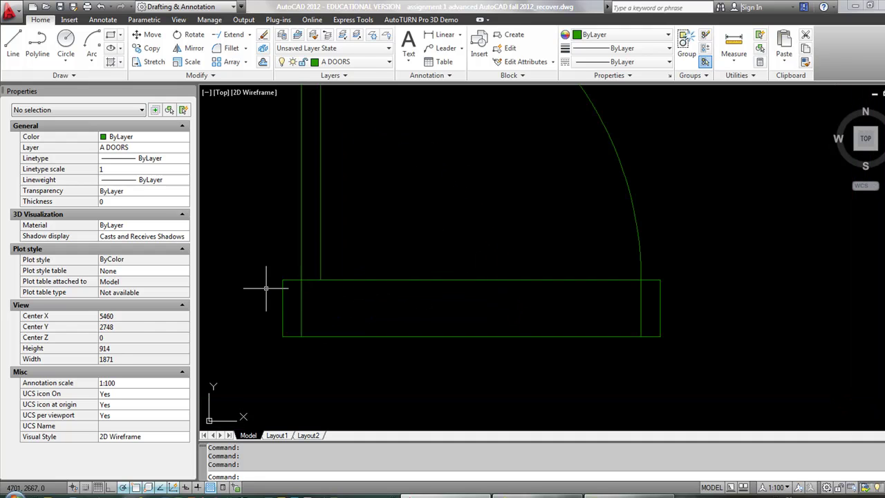
scroll(280, 282, up, 3)
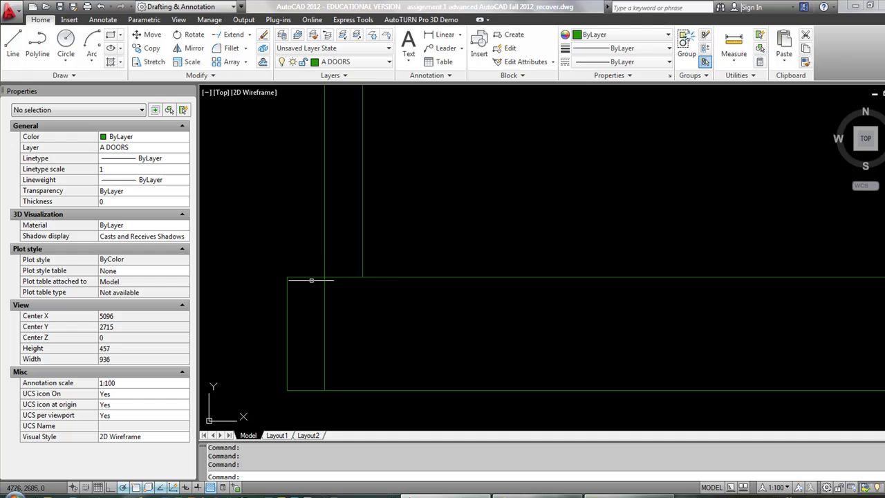
scroll(313, 280, down, 6)
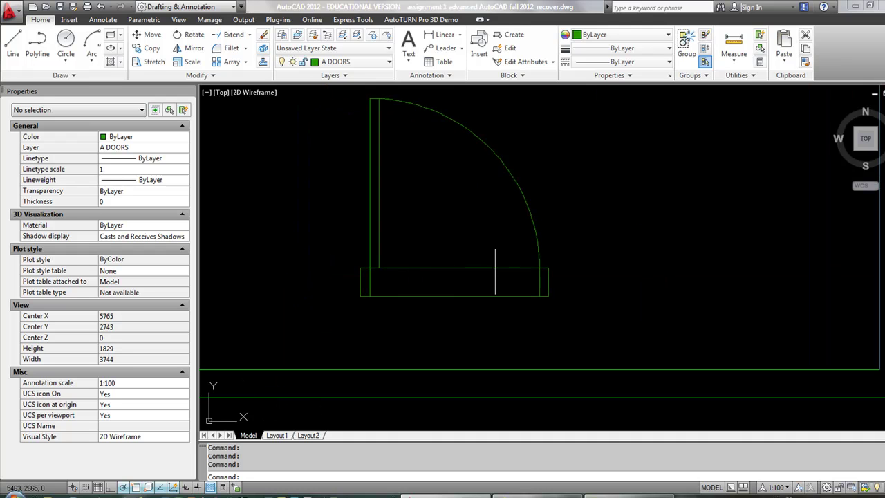
Step: Move the sill wipeout rectangle 200 units down
text(m)
key(Return)
click(480, 269)
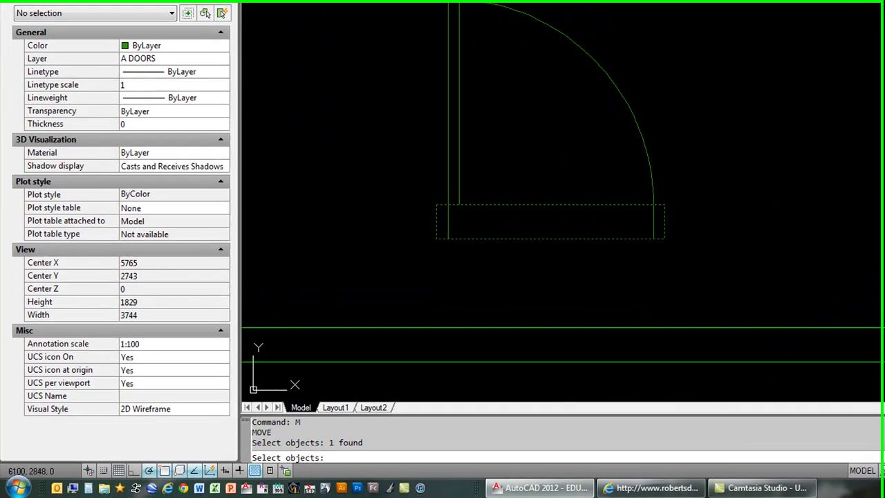
key(Return)
click(622, 228)
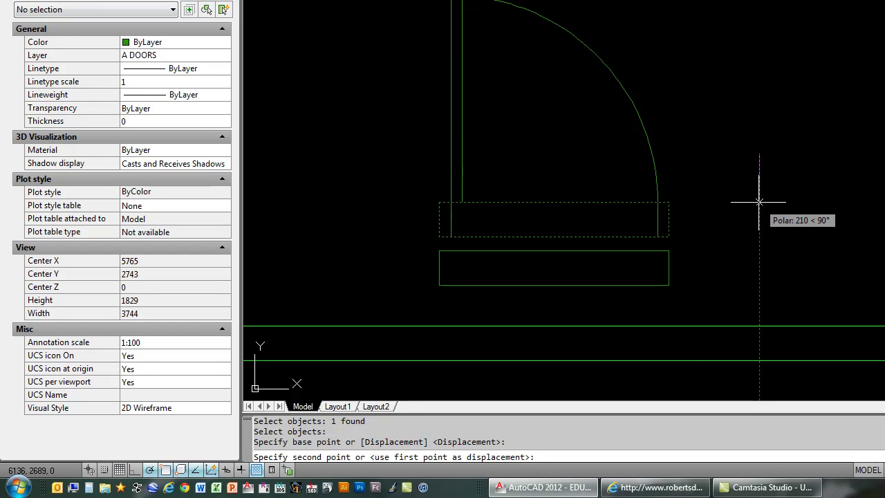
text(200)
key(Return)
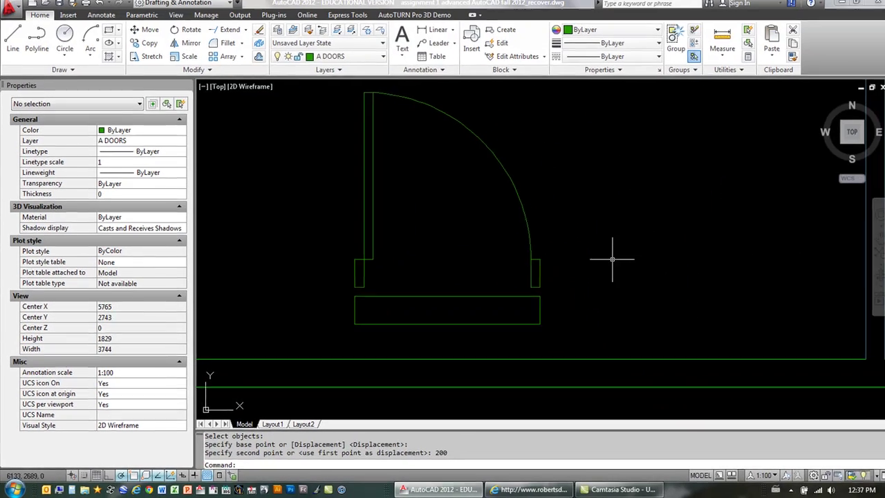
Step: Stretch the sill wipeout by 10 using a crossing window
text(s)
key(Return)
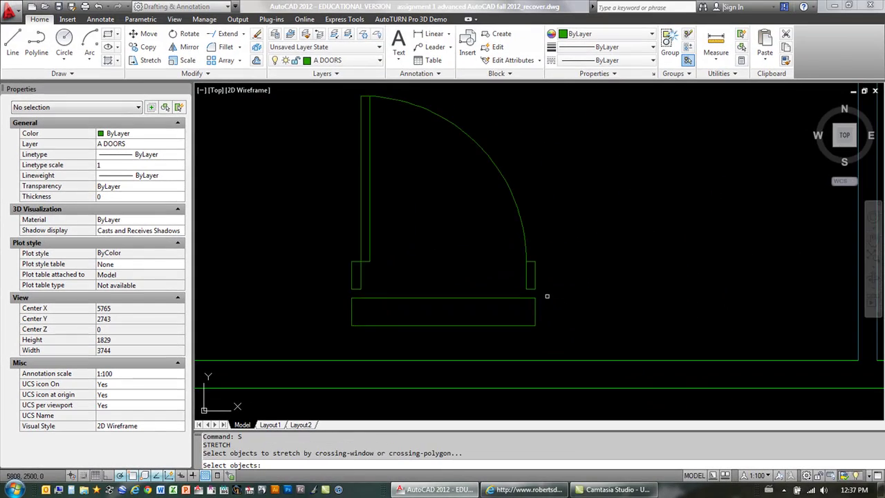
click(550, 298)
click(318, 298)
key(Return)
click(315, 299)
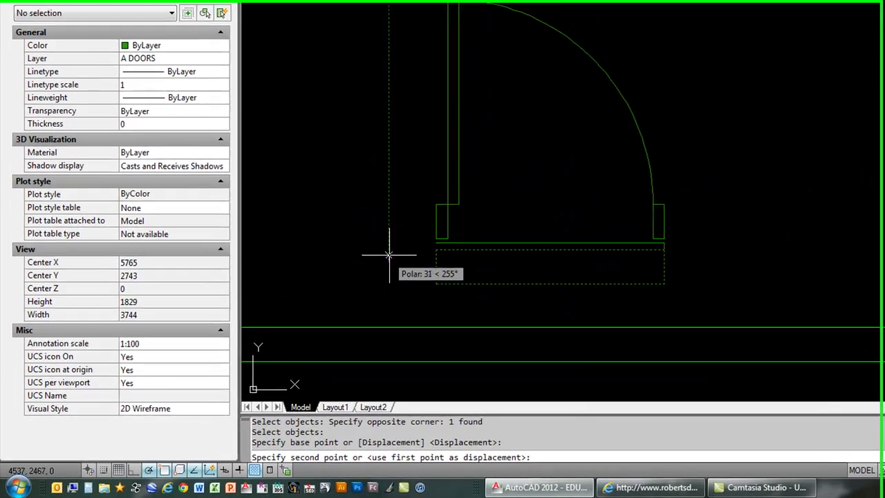
text(10)
key(Return)
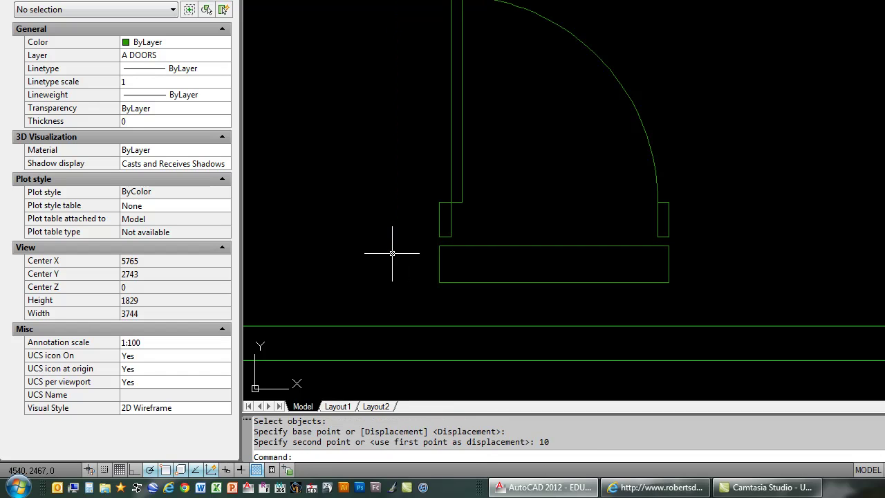
Step: Stretch the sill wipeout's edge by another 10 with a second crossing window
text(s)
key(Return)
click(720, 274)
click(512, 293)
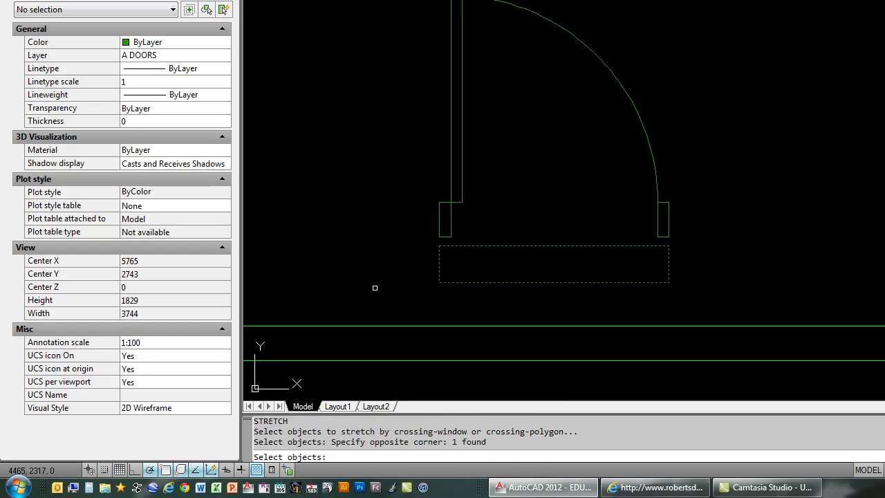
key(Return)
click(384, 282)
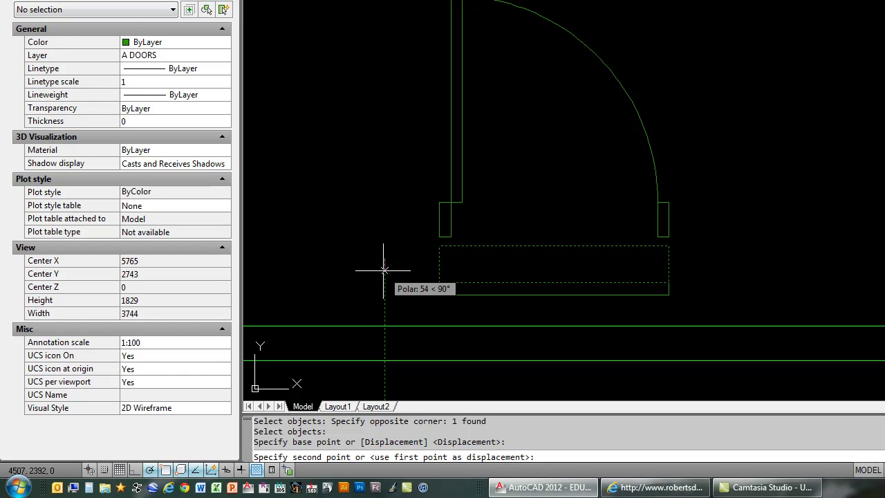
key(Return)
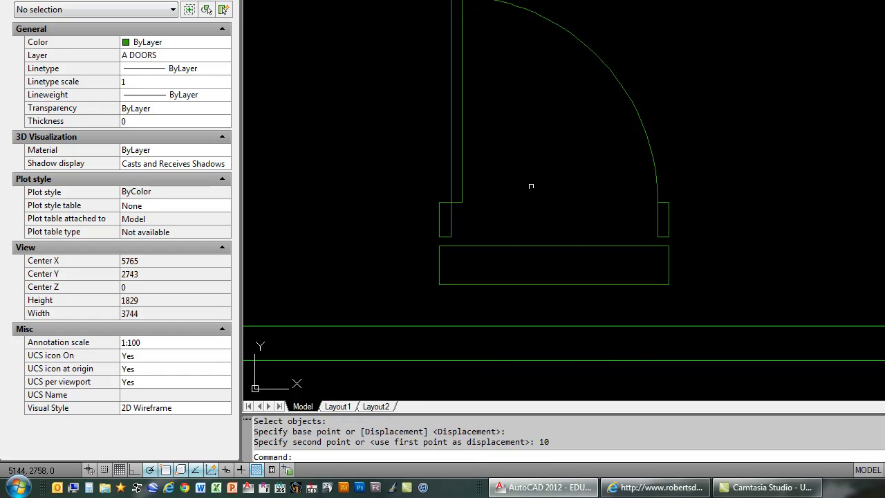
Step: Move the sill wipeout back up 200 and recentre the door in view
text(m)
key(Return)
click(541, 245)
key(Return)
click(759, 223)
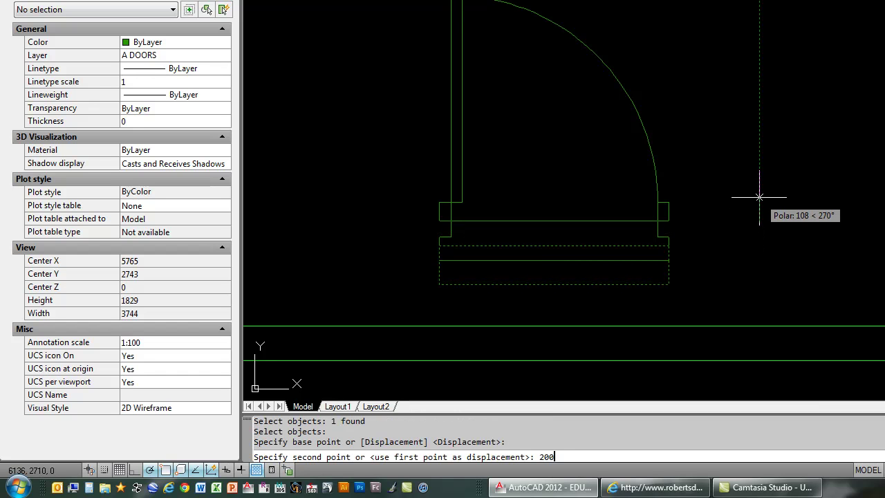
text(200)
key(Return)
scroll(540, 228, up, 3)
middle_drag(543, 205, 589, 235)
scroll(577, 290, down, 3)
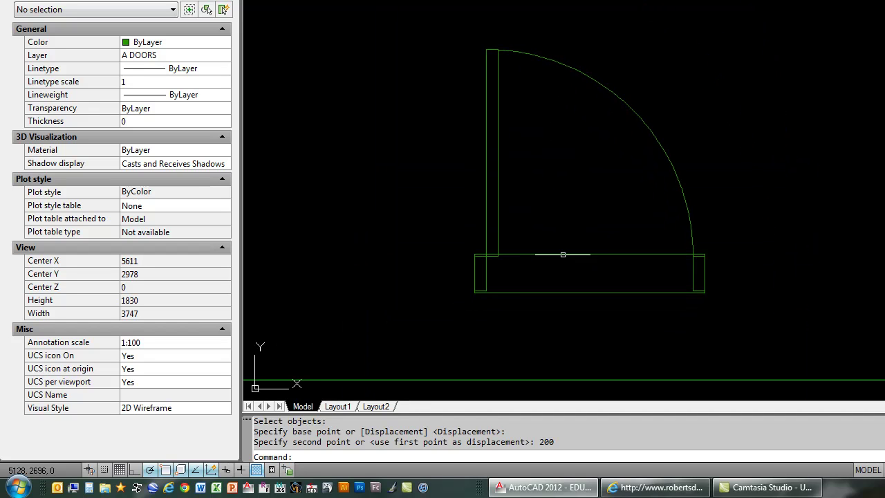
Step: Change the wipeout rectangle's colour to Magenta
click(543, 255)
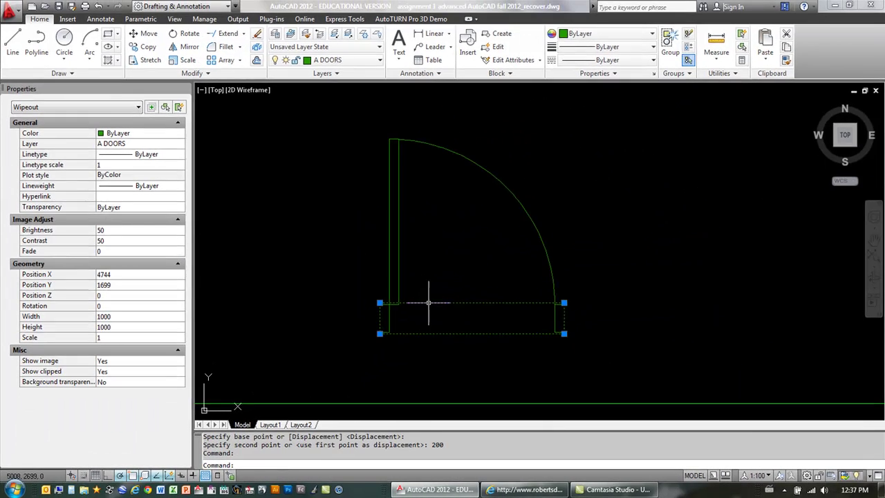
click(608, 34)
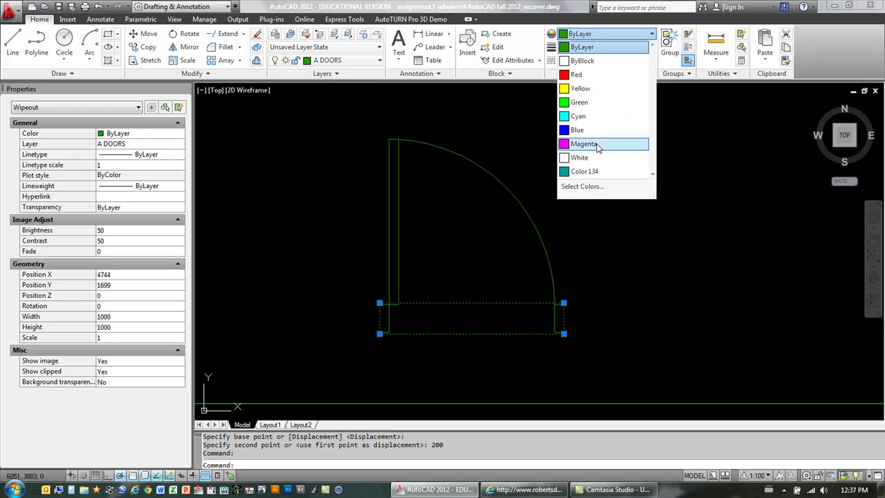
click(584, 144)
key(Escape)
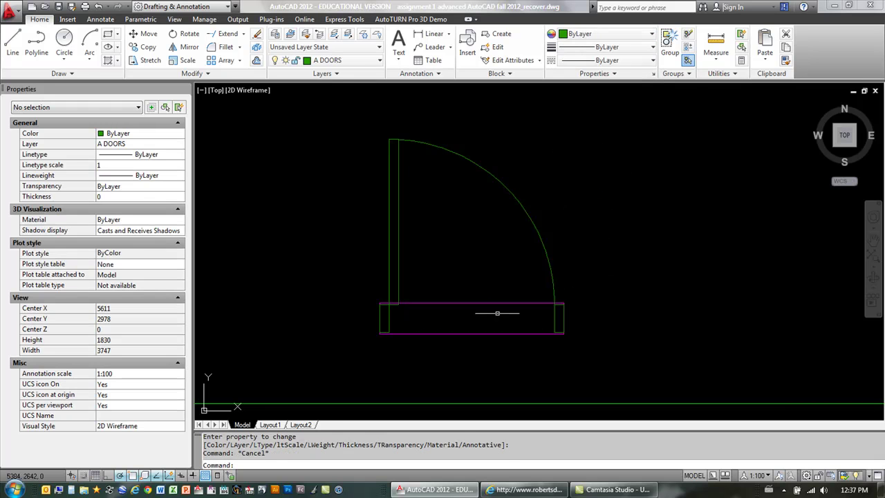
Step: Open the Block Definition dialog for the door
scroll(511, 294, down, 4)
scroll(492, 282, up, 3)
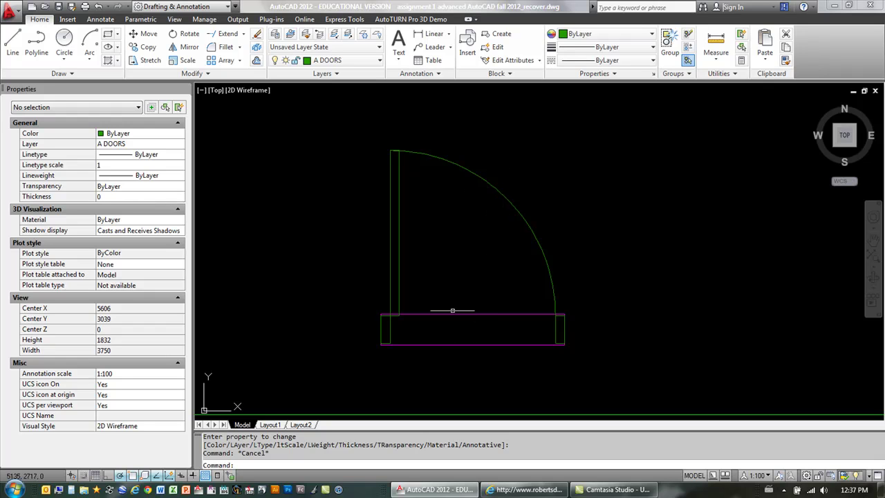
middle_drag(512, 299, 429, 296)
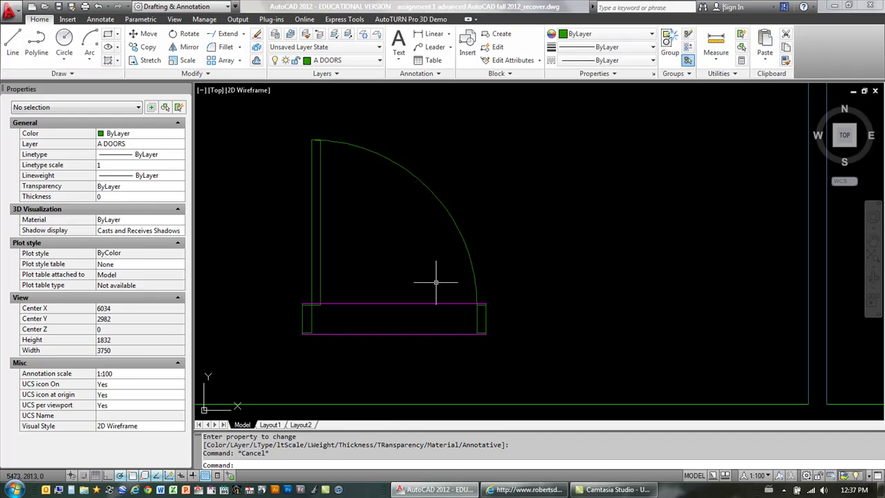
key(Return)
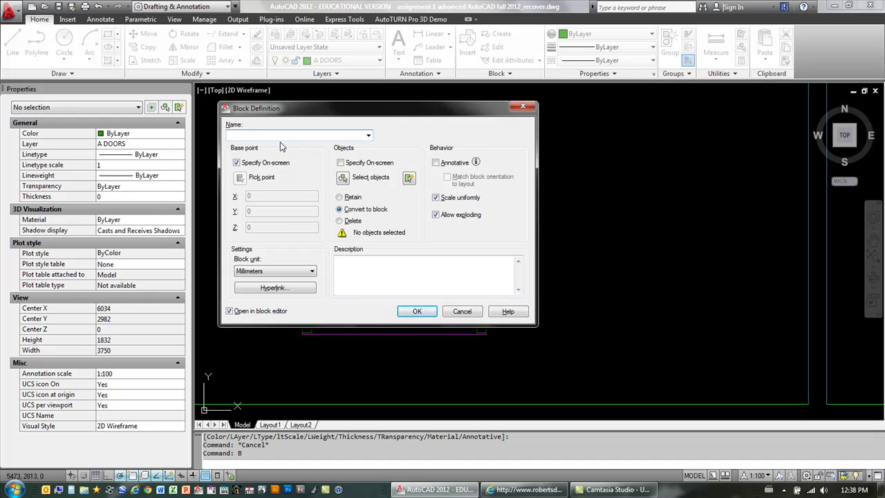
Step: Define block 'DYNAMIC DOOR TEST' from the five door objects, base point at lower-left corner
text(DYNAMIC DOOR TEST)
click(342, 181)
click(276, 122)
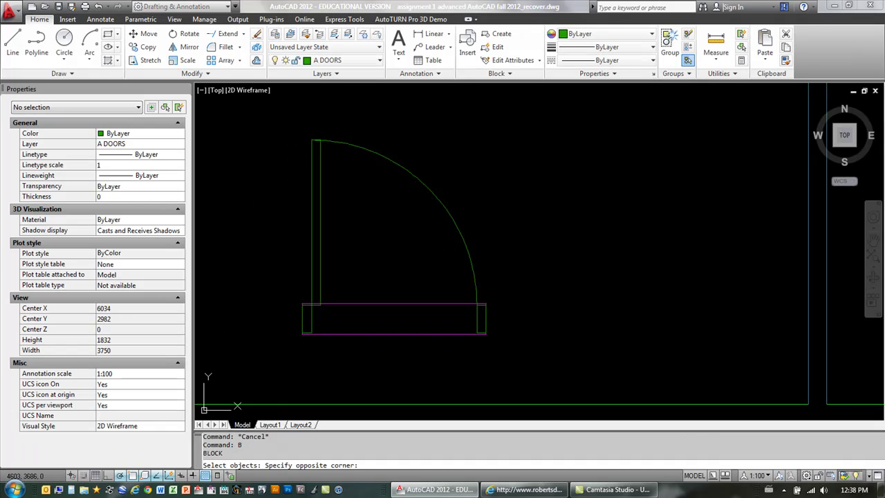
click(520, 353)
key(Return)
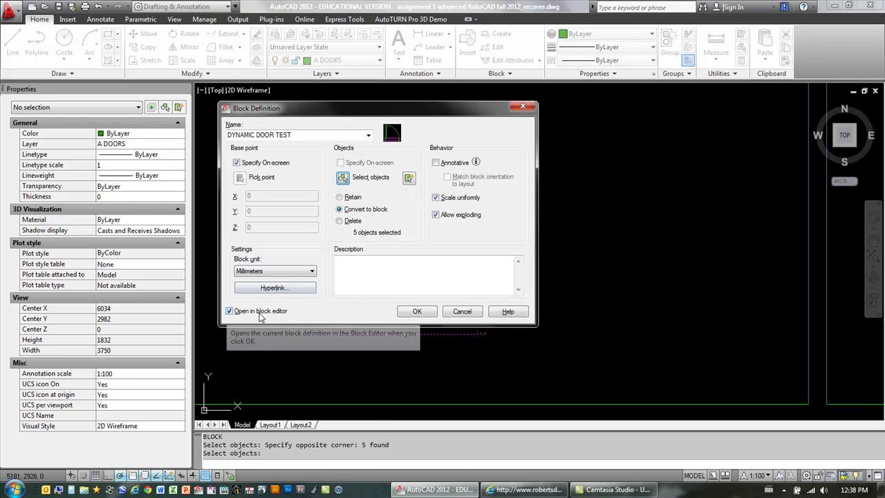
click(418, 311)
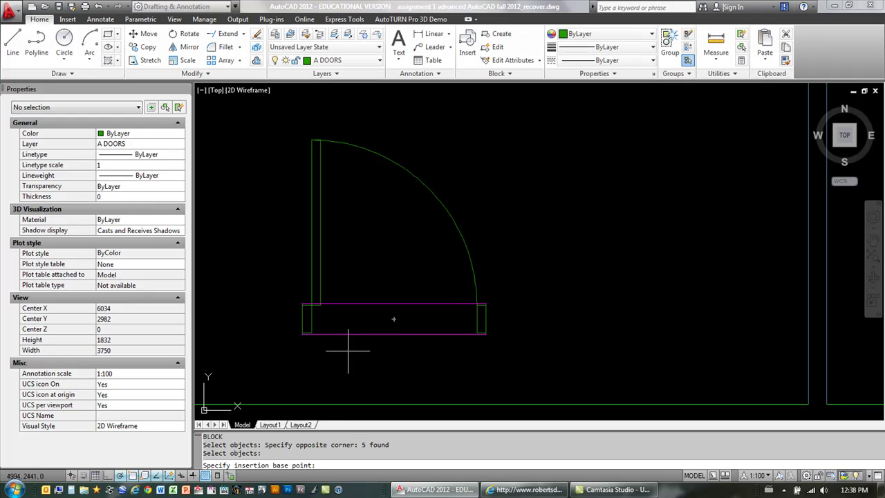
scroll(312, 337, up, 5)
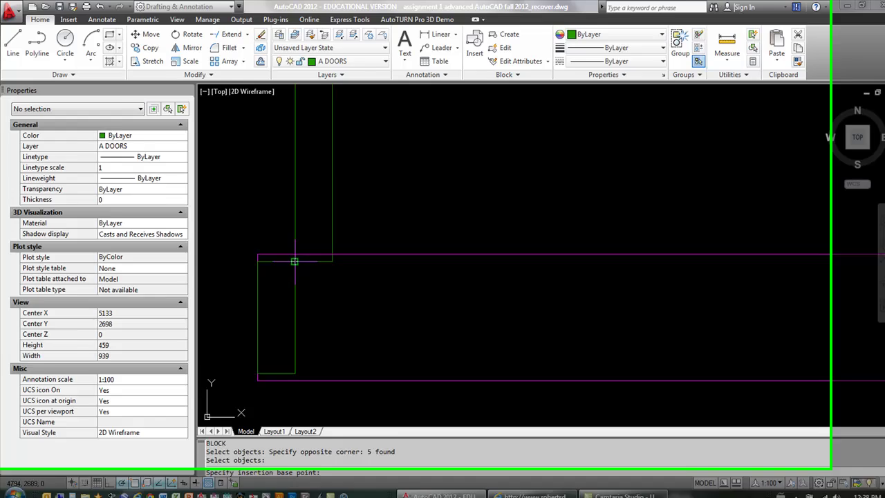
click(294, 261)
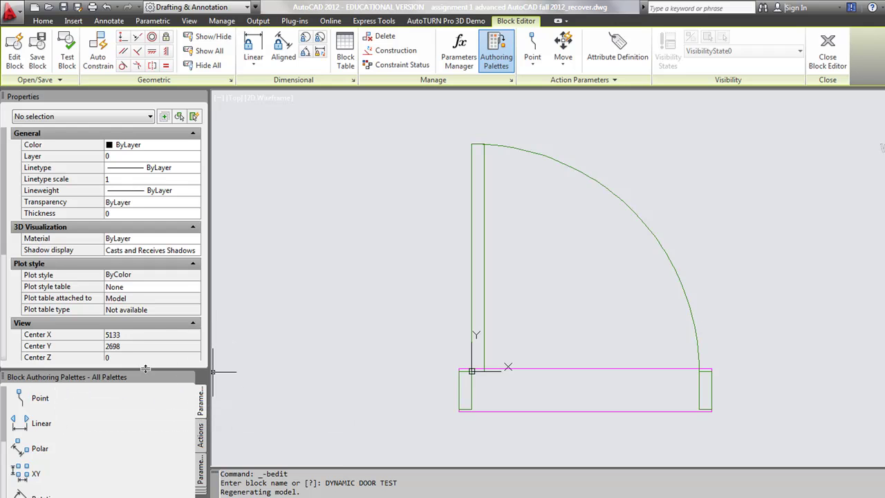
Step: Raise the splitter above the Block Authoring Palettes to enlarge them
drag(145, 368, 146, 343)
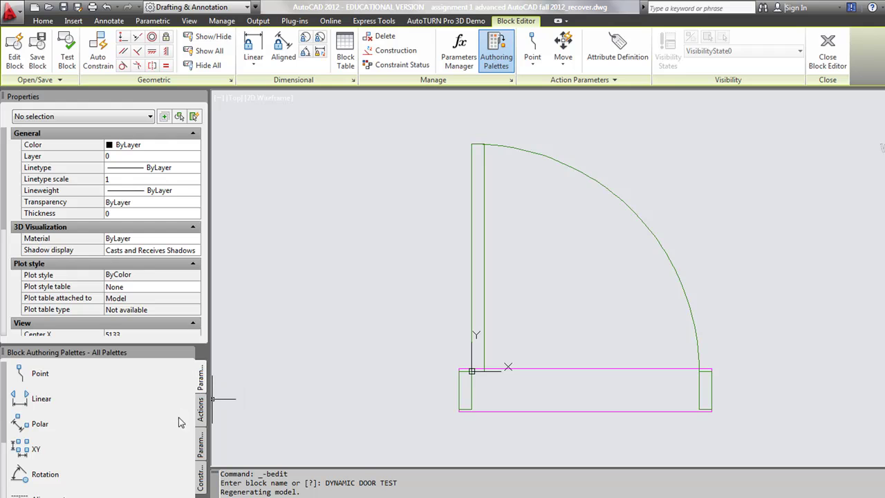
Step: Add a linear parameter spanning the door opening from left end to right jamb
click(22, 401)
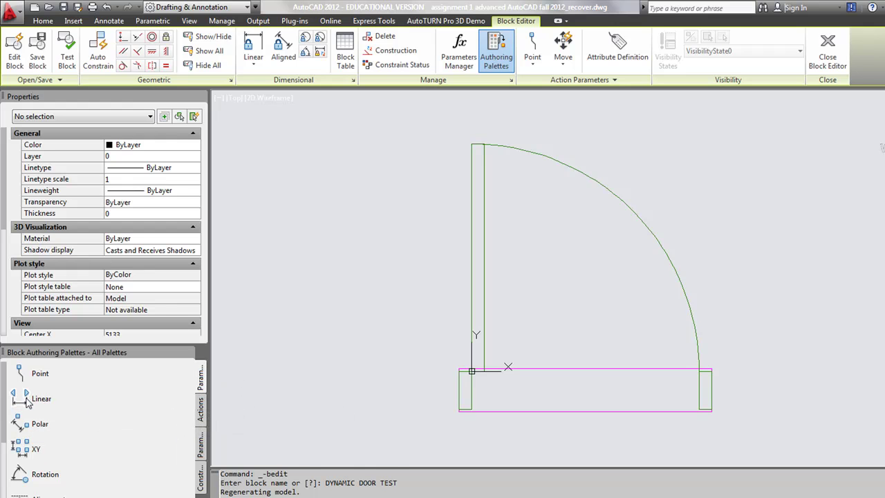
click(471, 371)
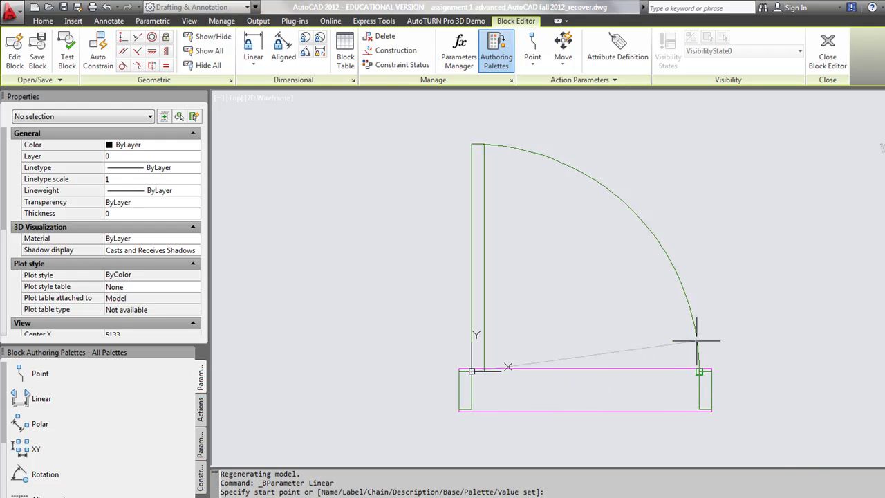
click(700, 371)
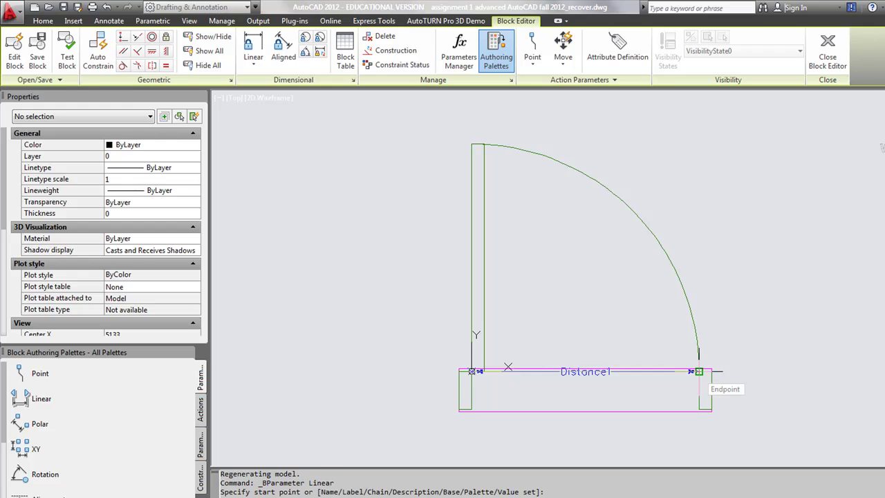
click(700, 372)
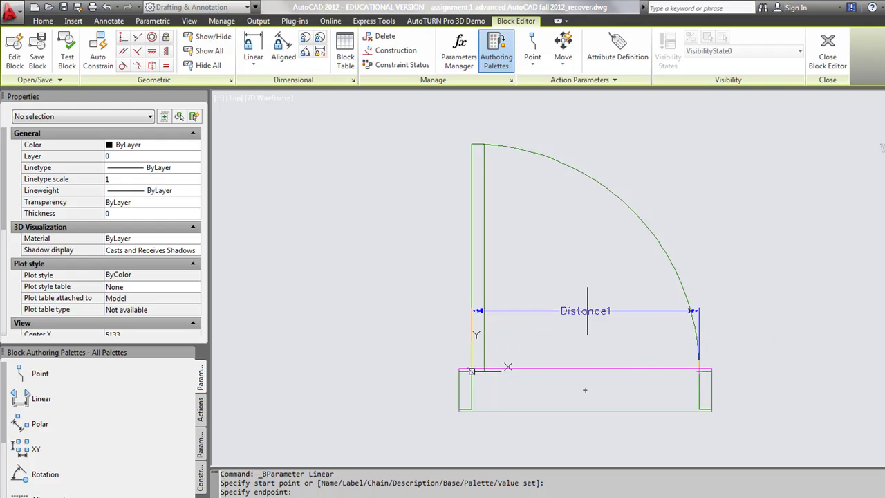
click(472, 371)
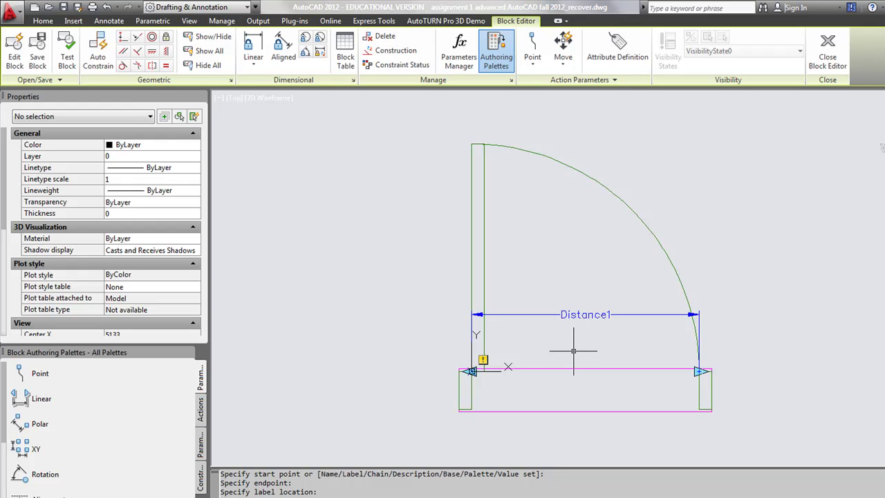
click(581, 314)
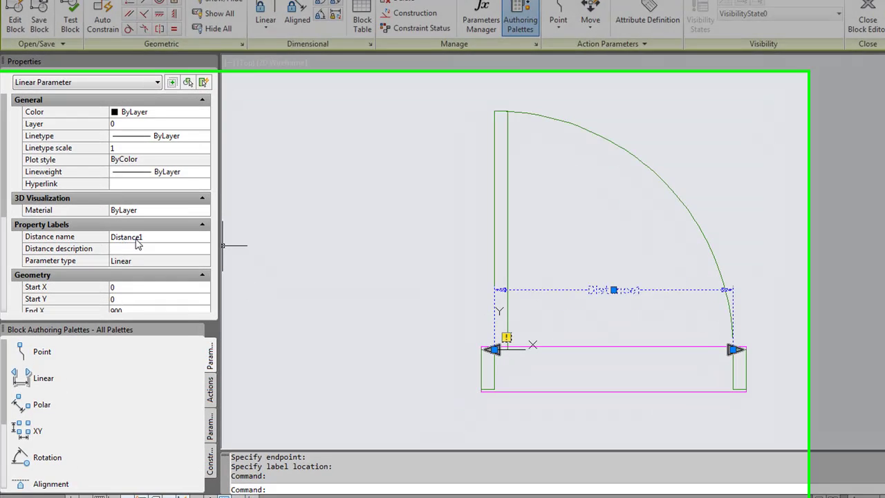
Step: Rename the parameter's distance name to 'DOOR WIDTH' in Properties
click(154, 264)
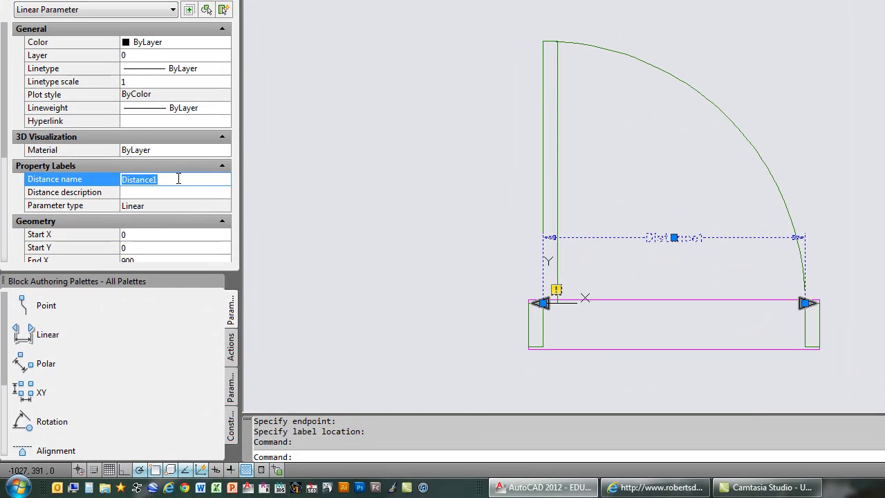
text(DOOR)
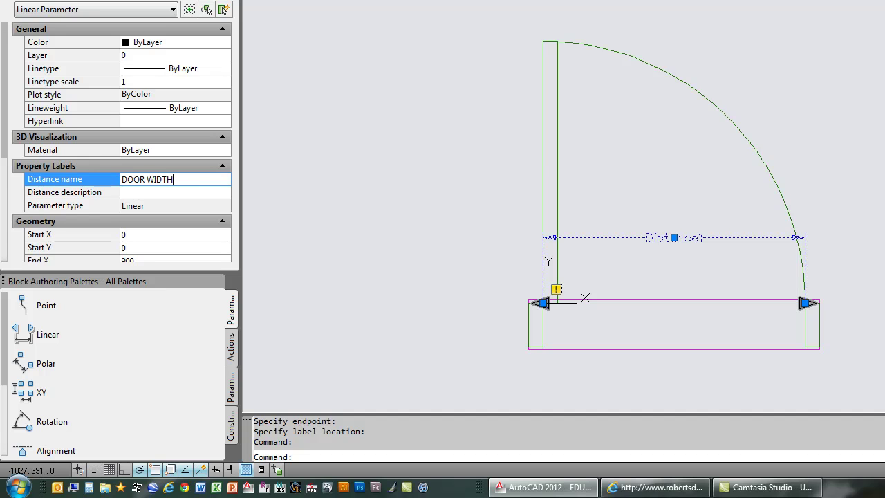
text( WIDTH)
key(Return)
key(Escape)
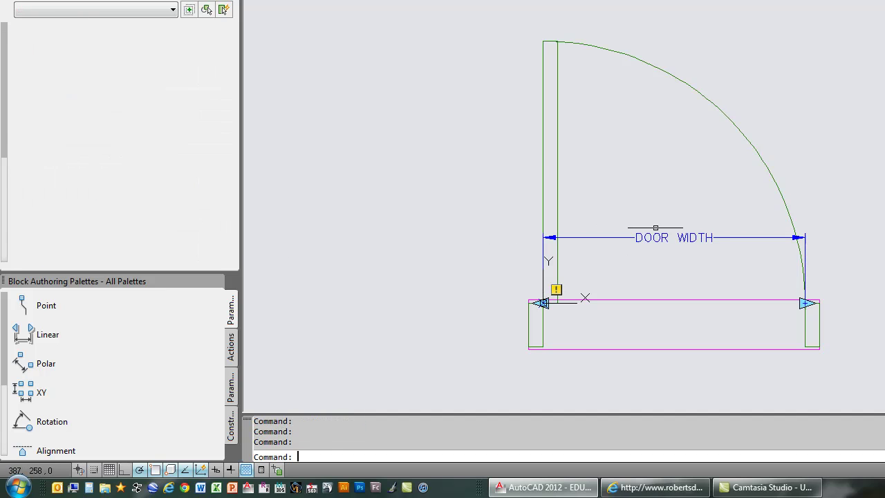
click(654, 238)
Step: Set DOOR WIDTH's grip display to 1 and show the Actions palette tab
right_click(687, 237)
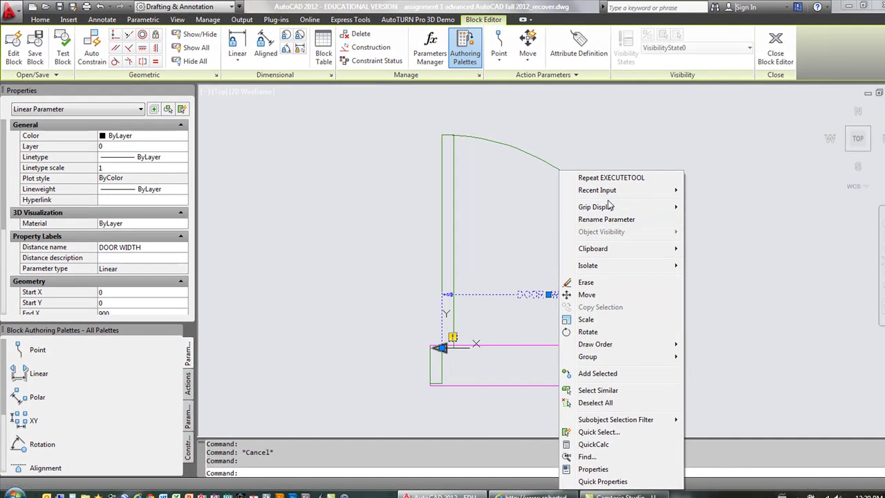
mouse_move(618, 210)
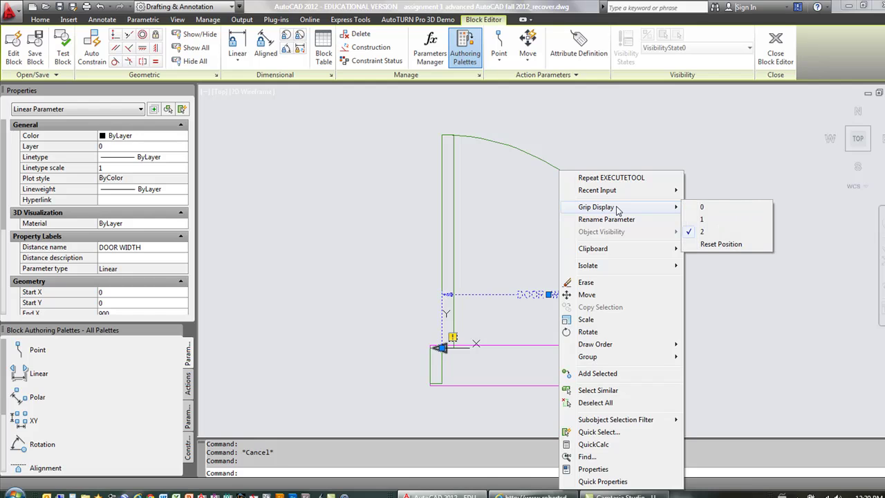
click(726, 220)
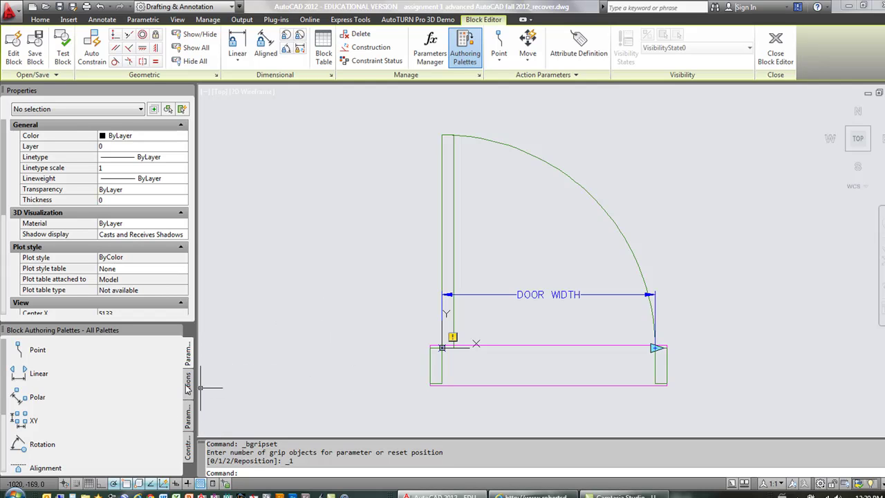
click(188, 382)
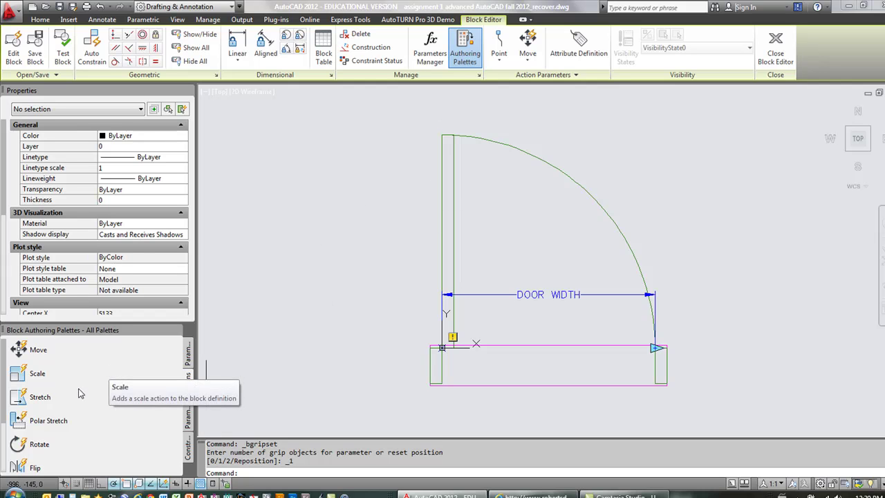
Step: Add a Stretch action on DOOR WIDTH's right end moving the right jamb and magenta frame
click(21, 401)
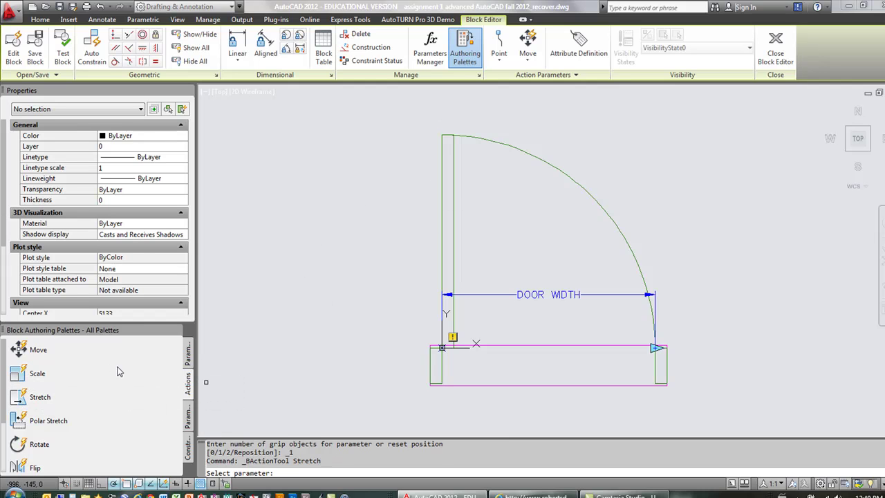
click(536, 295)
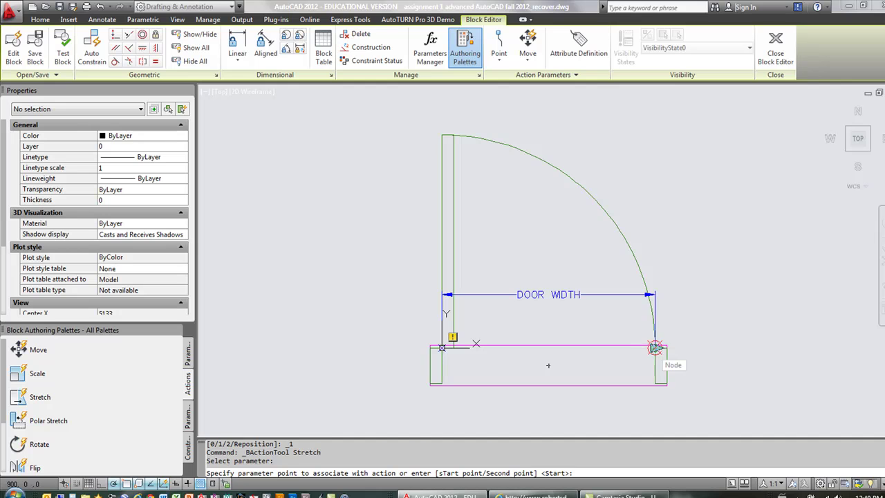
click(655, 348)
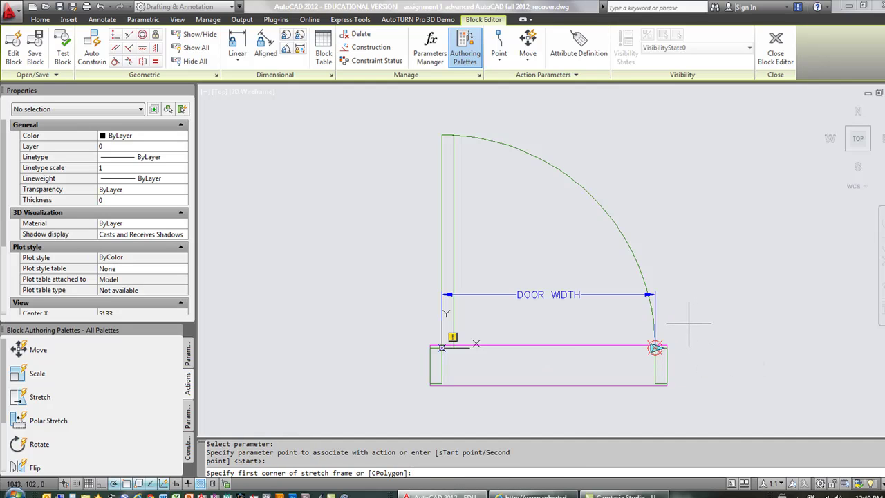
click(684, 322)
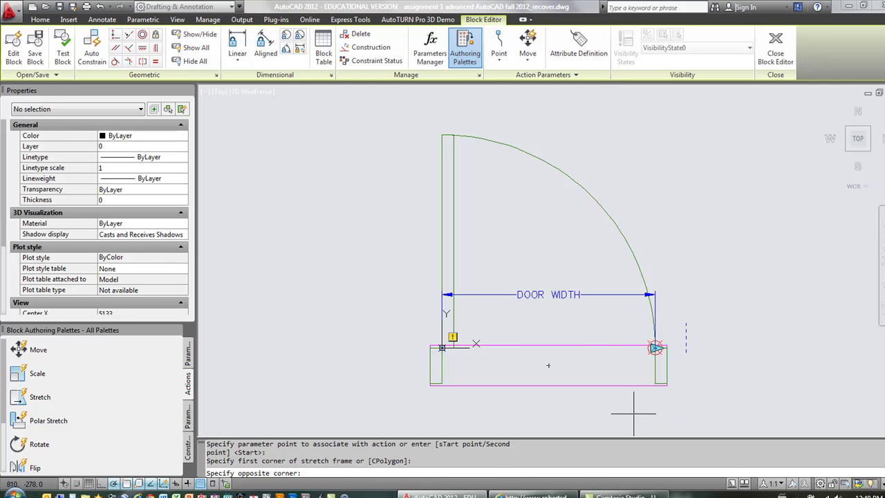
click(632, 407)
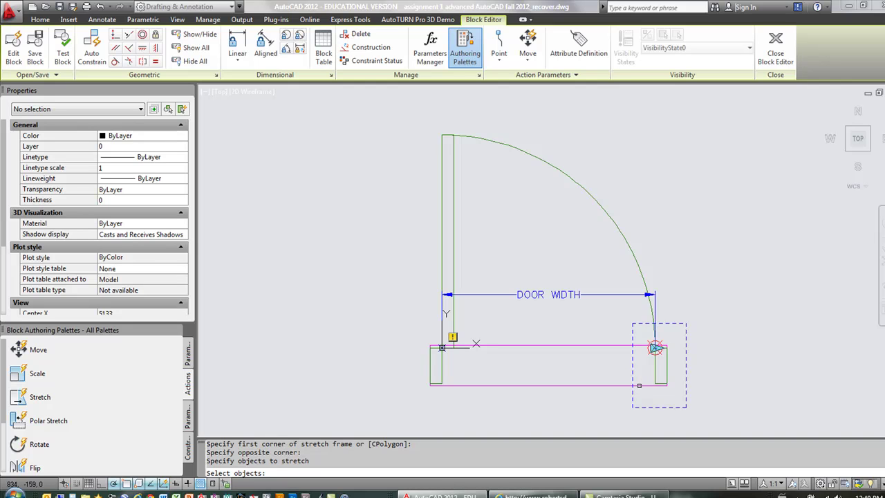
click(539, 385)
click(655, 377)
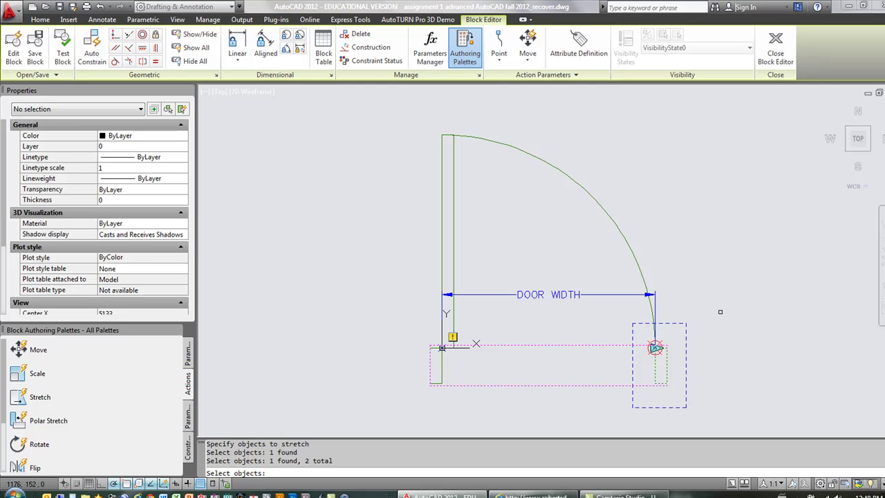
key(Return)
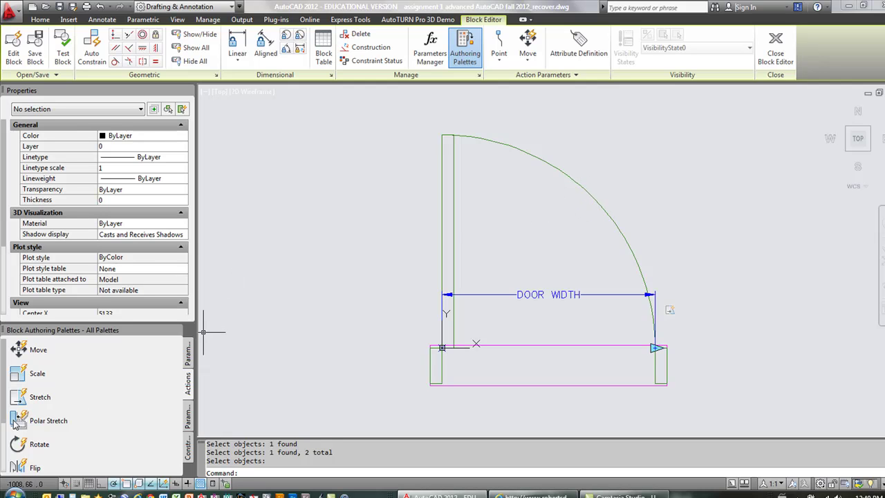
Step: Add a Scale action to DOOR WIDTH that scales the door swing arc
click(19, 374)
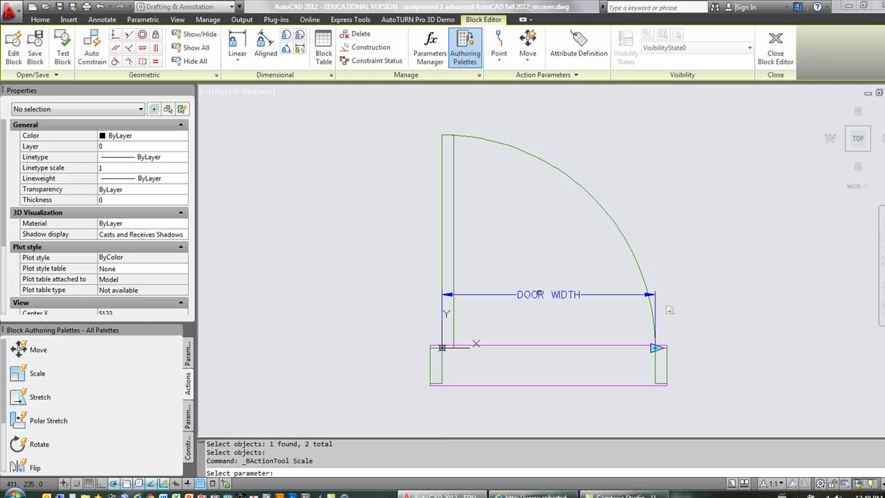
click(539, 295)
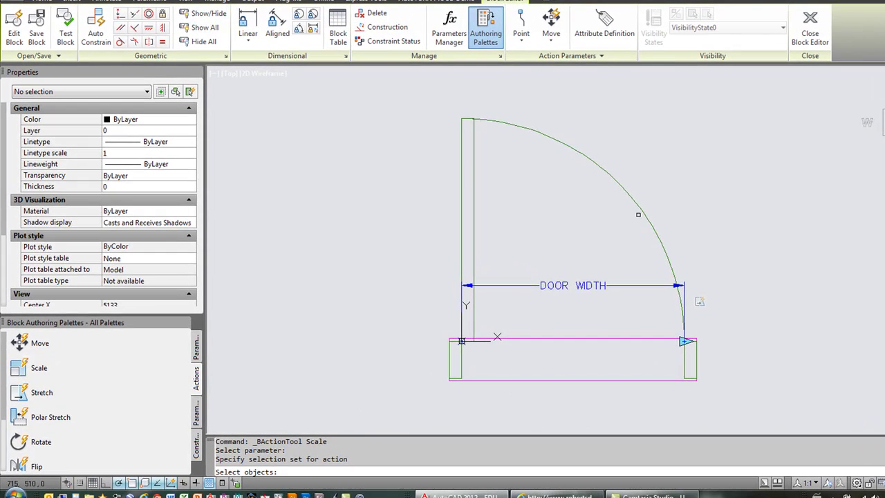
click(641, 207)
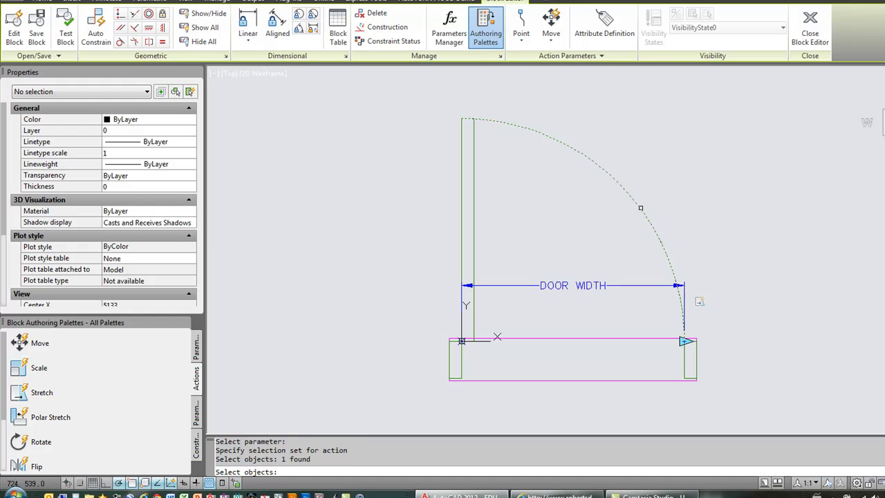
key(Return)
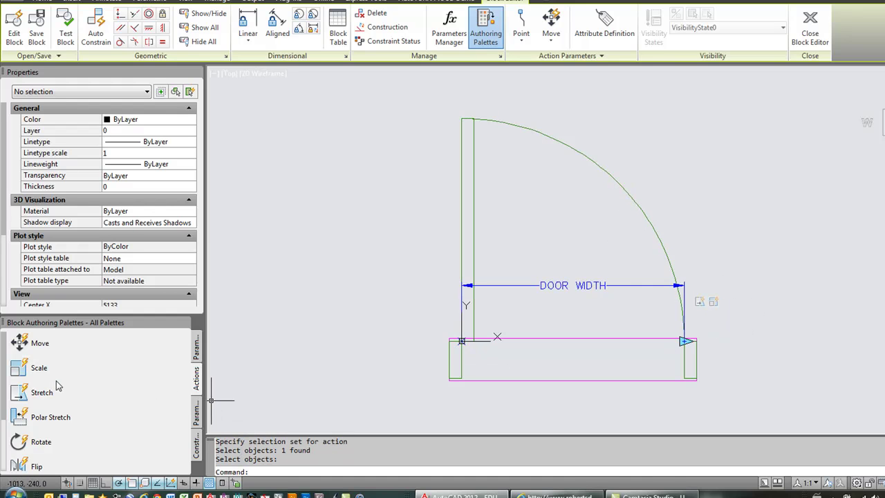
Step: Add a Stretch action to DOOR WIDTH framing and stretching the door leaf's top end
click(22, 392)
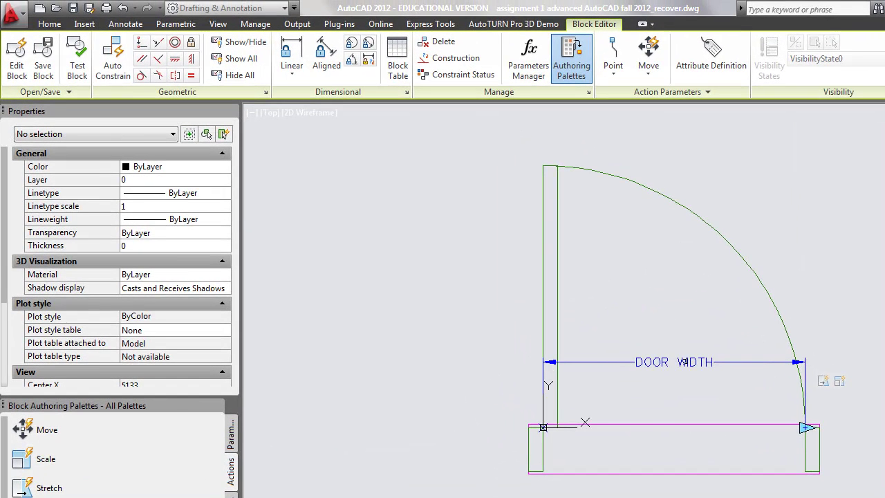
click(685, 362)
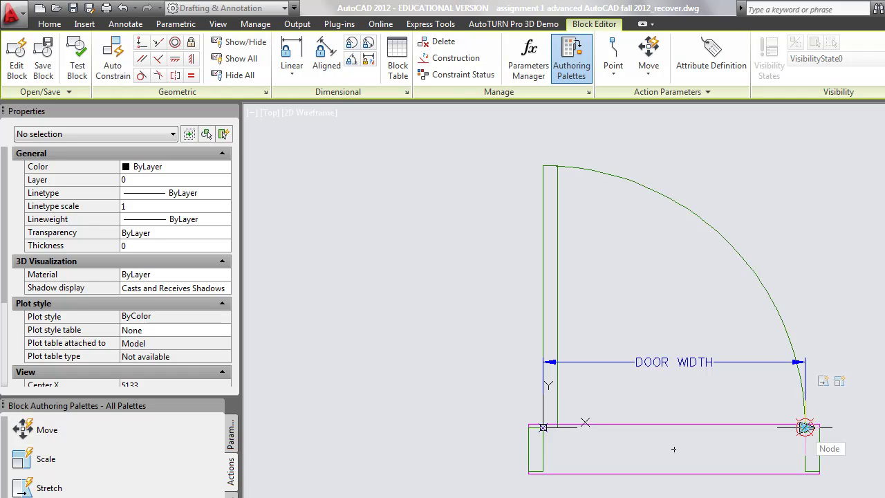
click(806, 427)
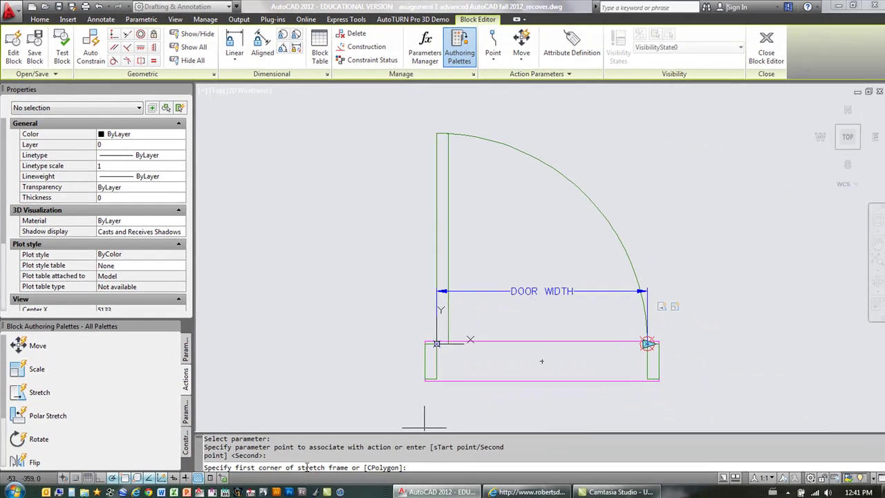
click(473, 111)
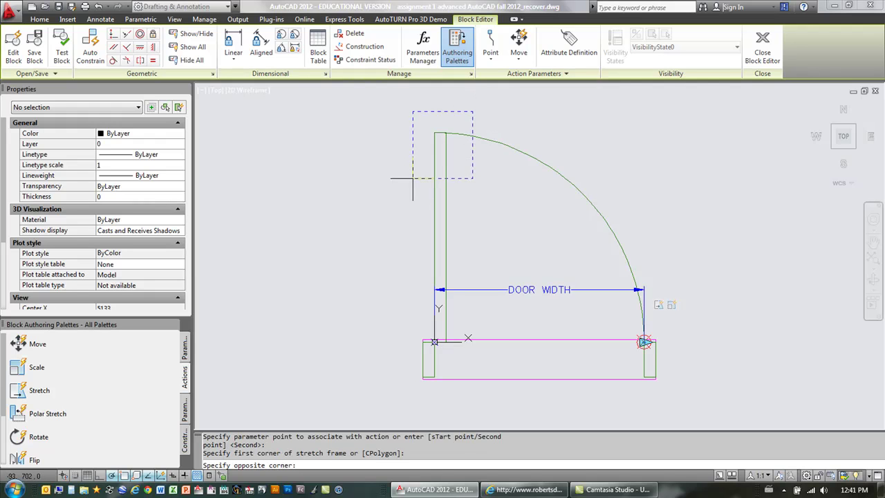
click(413, 177)
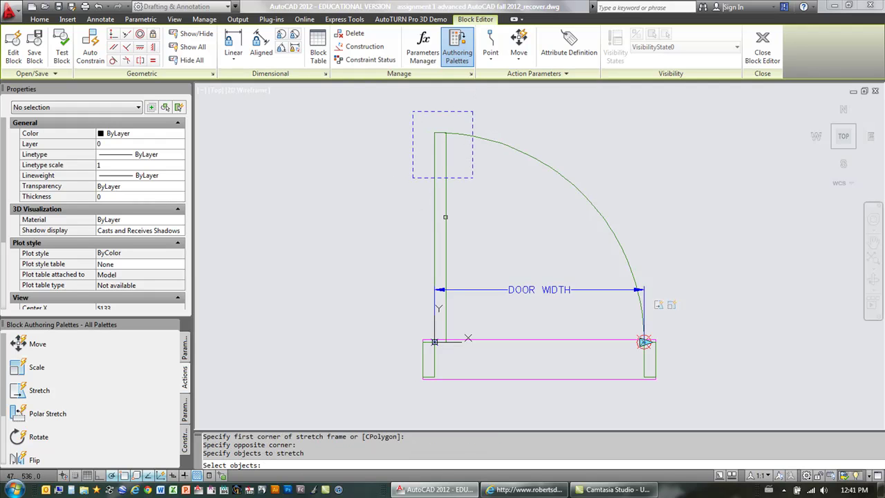
click(446, 217)
key(Return)
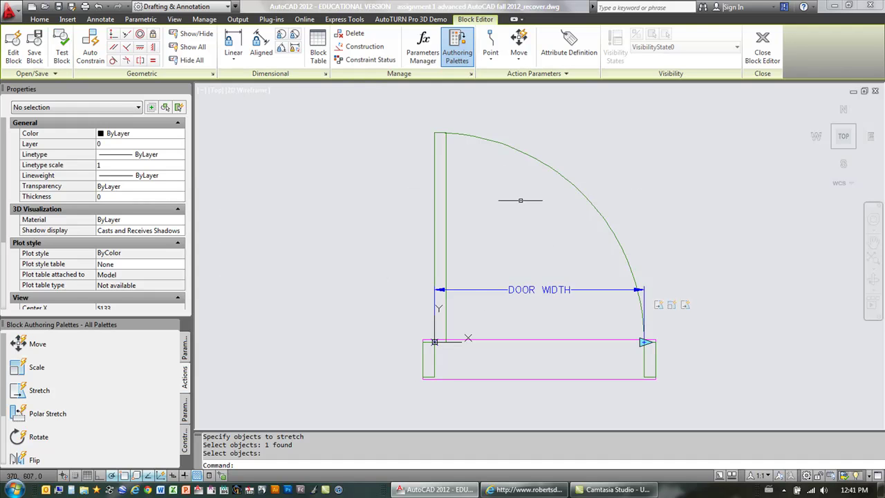
Step: Test the DYNAMIC DOOR TEST block by dragging its width grip, then cancel
click(62, 56)
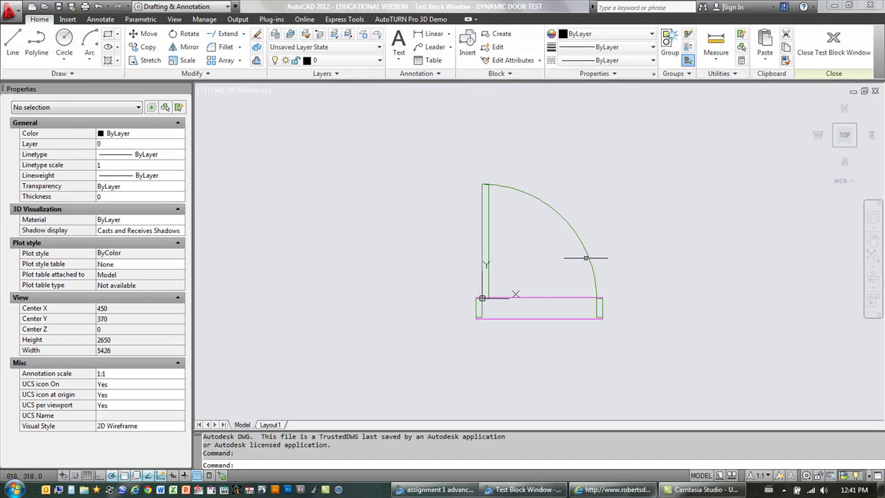
click(587, 257)
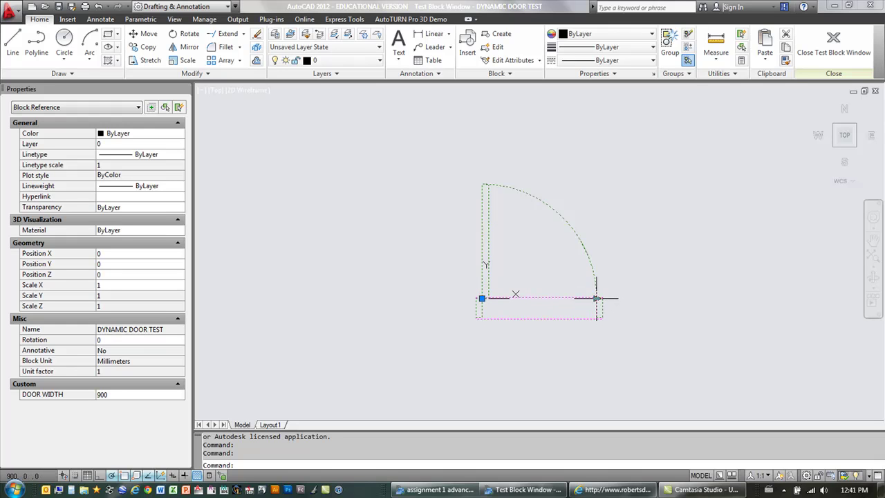
click(597, 298)
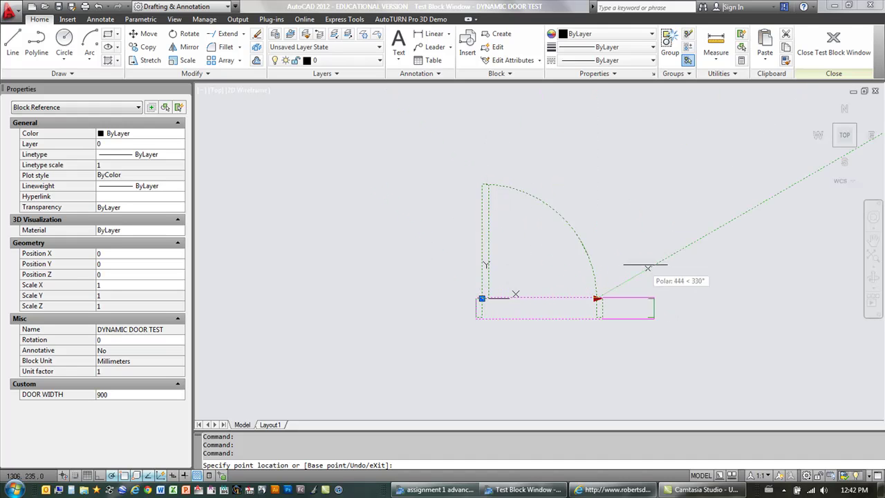
key(Escape)
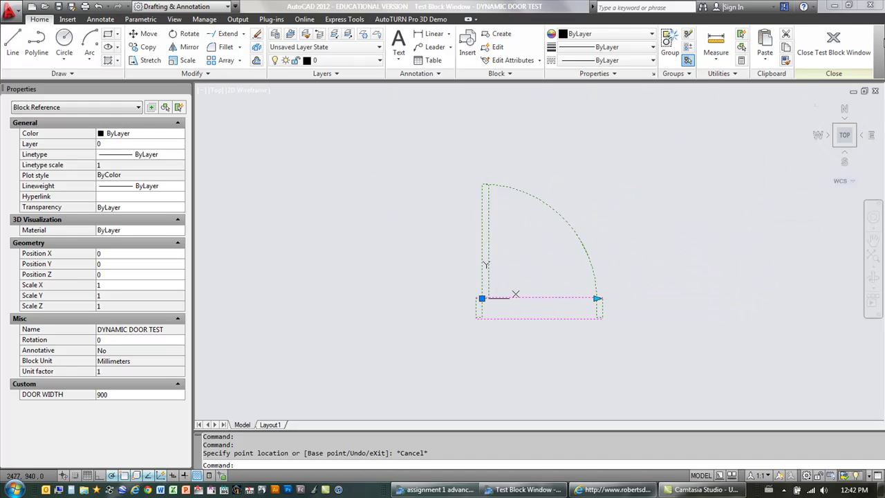
Step: Close the test window and set the Stretch1 action's angle offset to 270
click(835, 47)
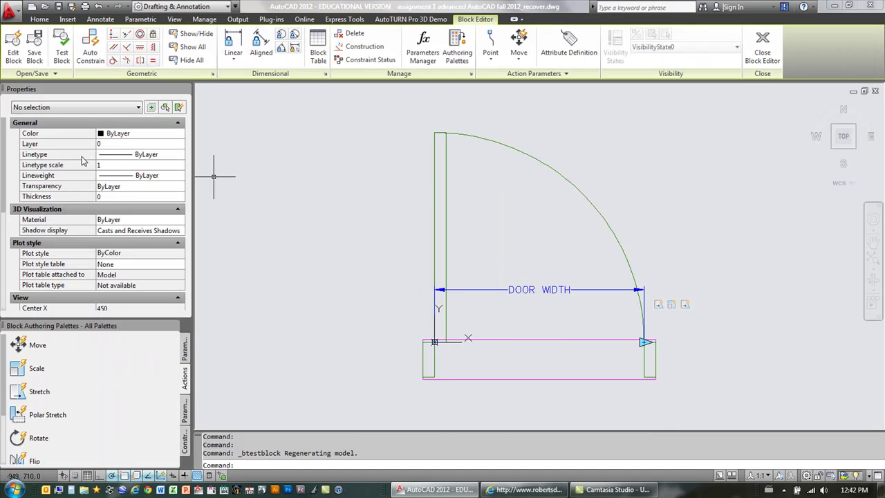
click(686, 307)
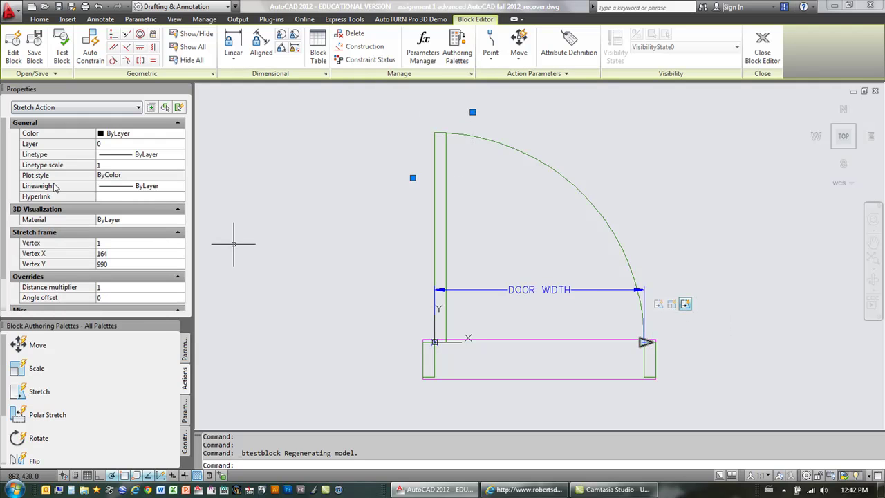
scroll(4, 261, down, 2)
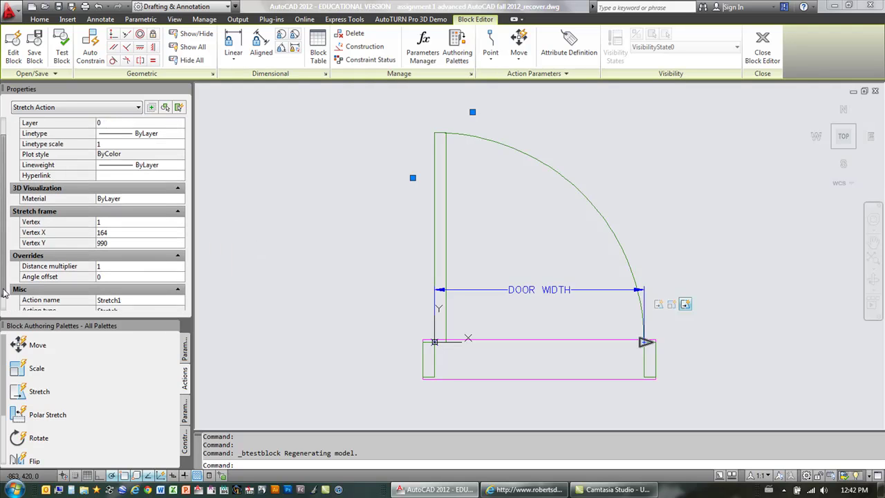
click(126, 269)
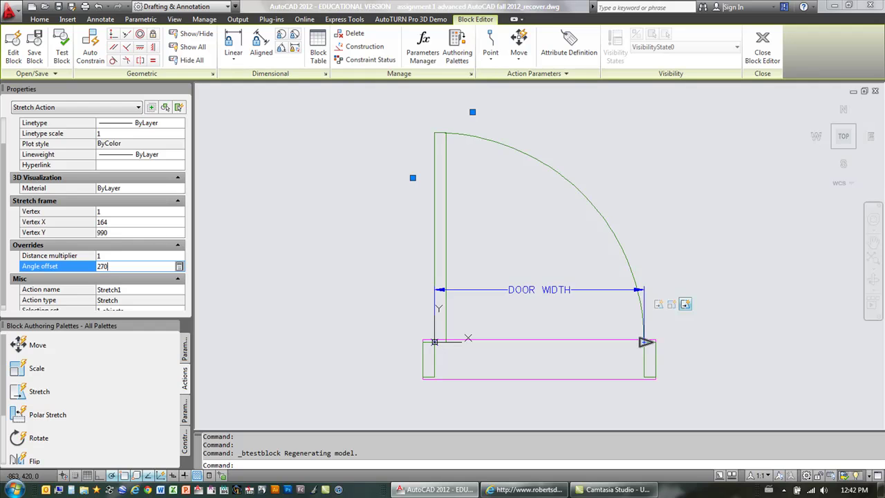
key(Return)
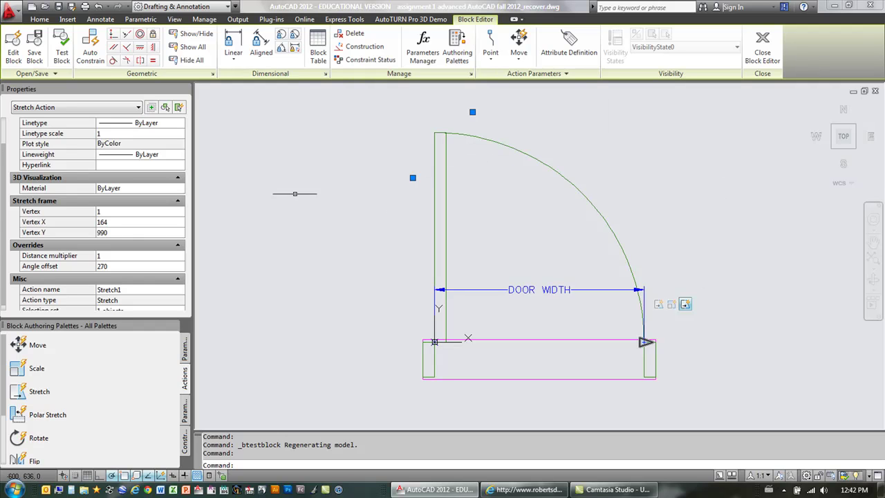
Step: In Test Block, trial-stretch the door's width grip while zooming, then cancel the stretch
click(61, 53)
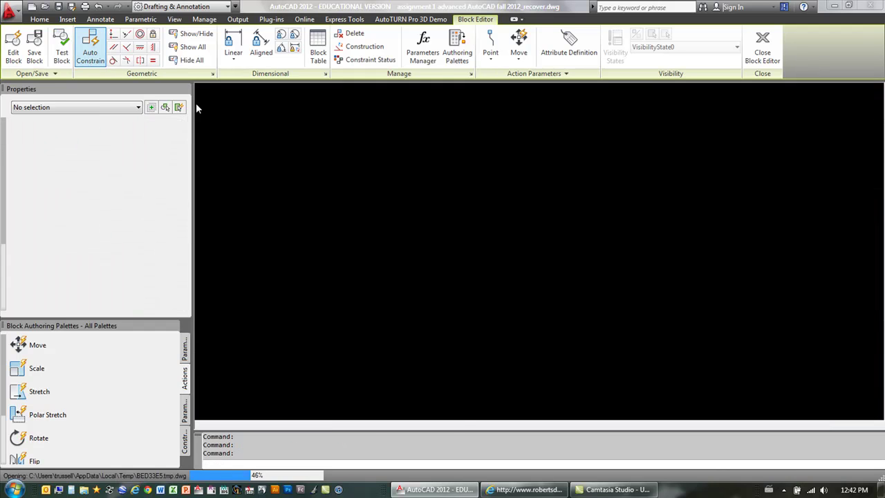
click(567, 222)
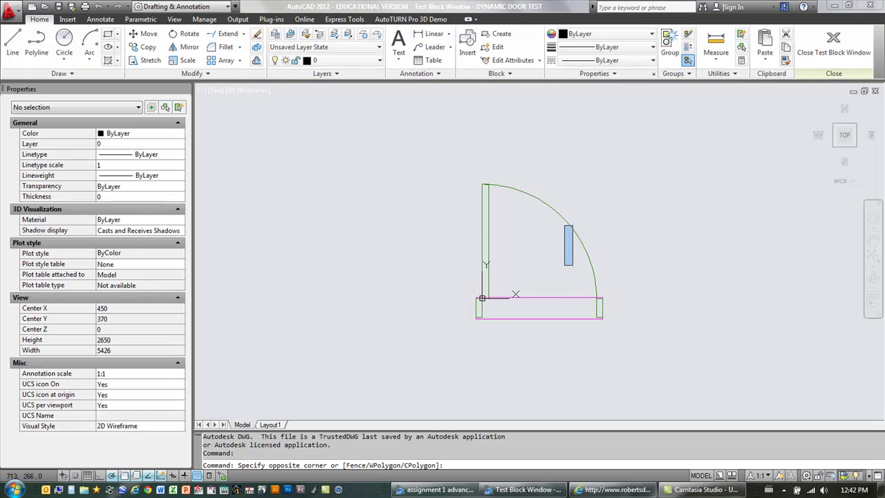
click(575, 267)
click(576, 233)
click(598, 299)
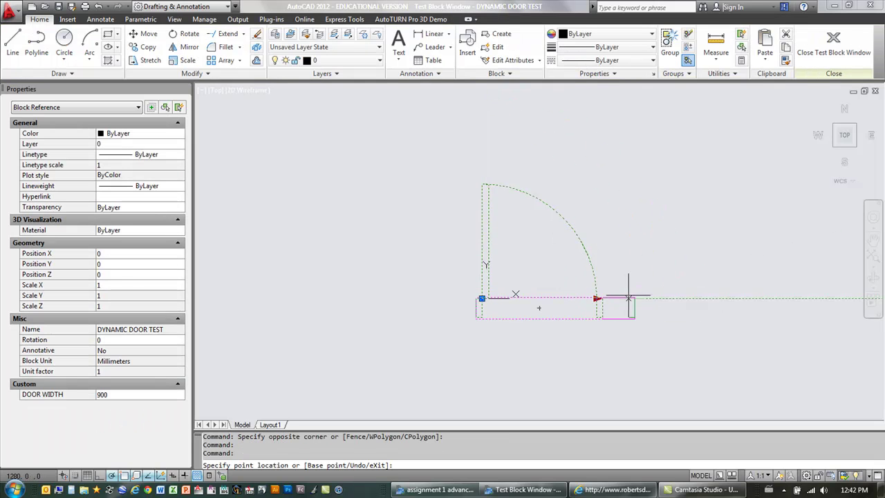
scroll(550, 292, up, 3)
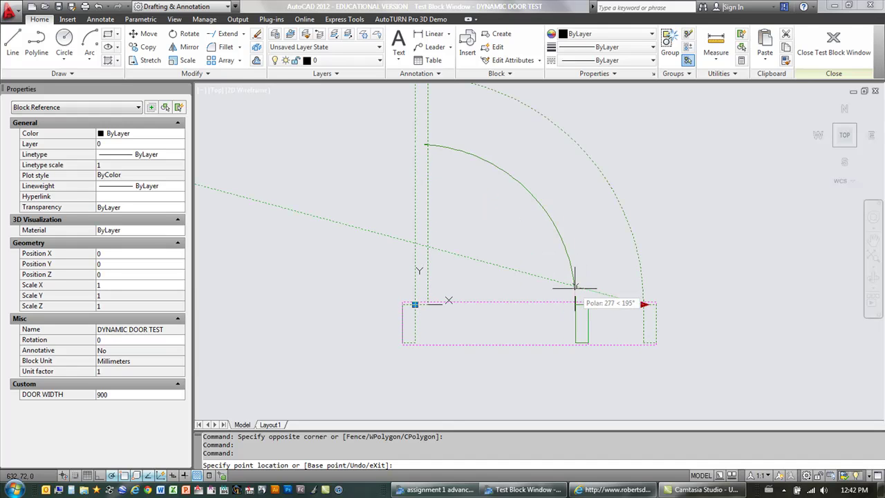
scroll(568, 283, down, 3)
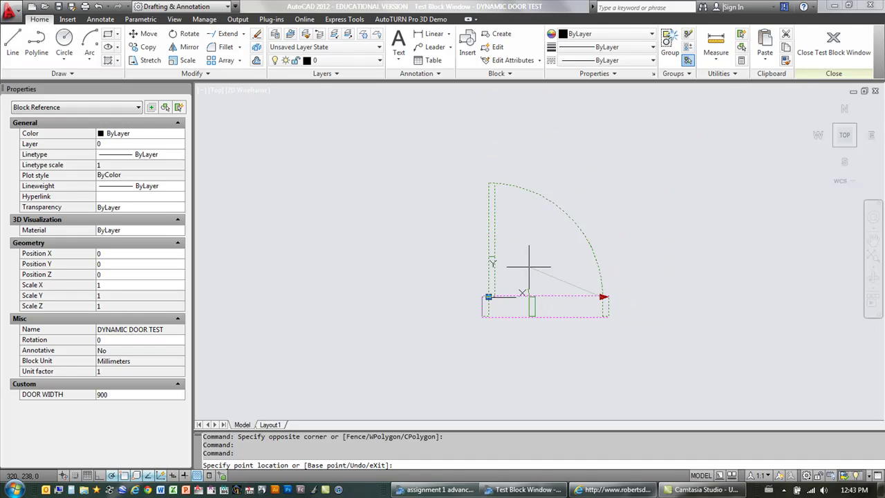
scroll(523, 268, up, 3)
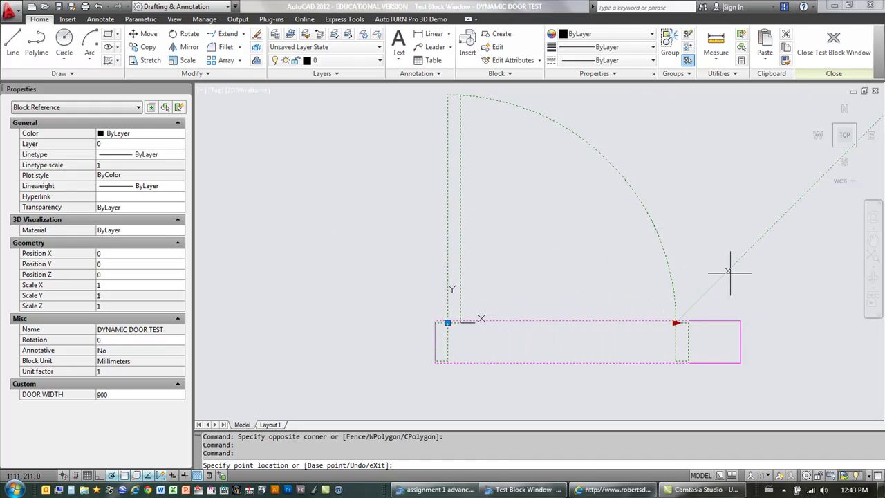
scroll(773, 267, down, 2)
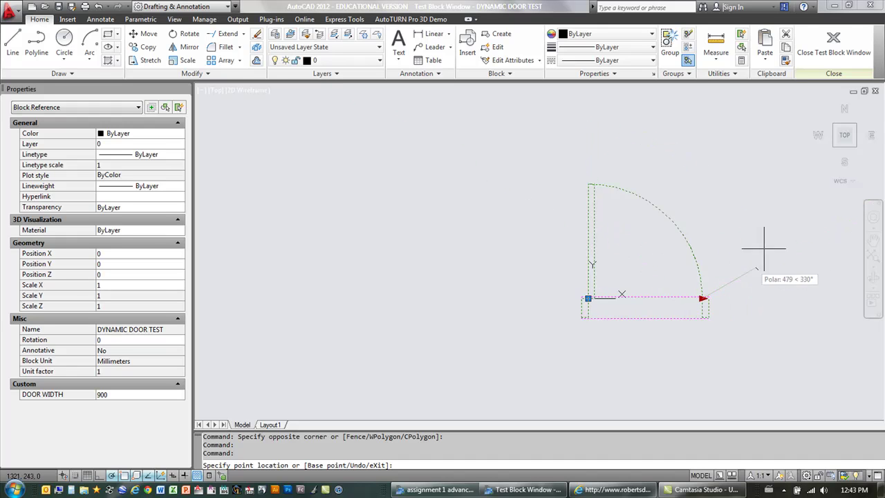
key(Escape)
Step: Close the test window and select the DOOR WIDTH parameter in the Block Editor
click(834, 43)
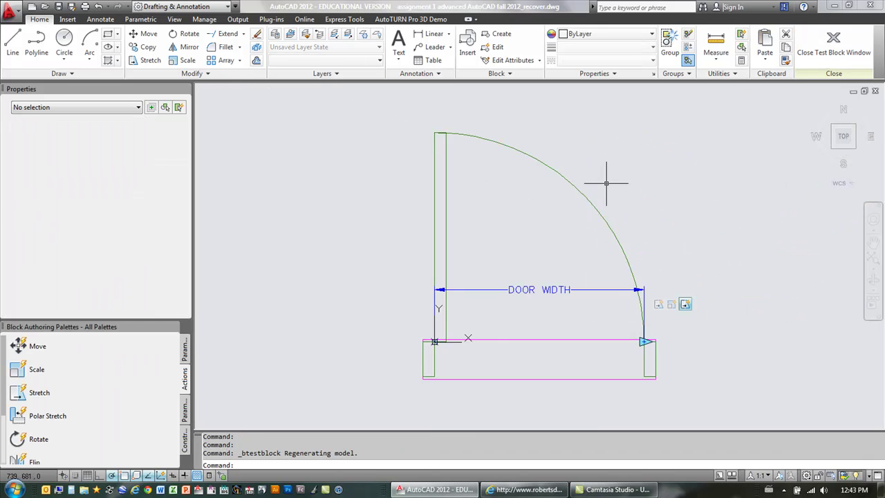
click(531, 289)
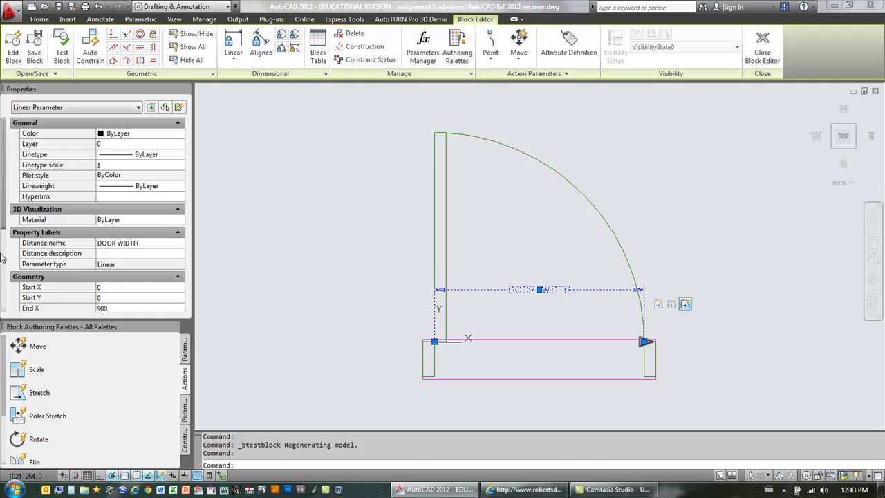
drag(5, 222, 3, 322)
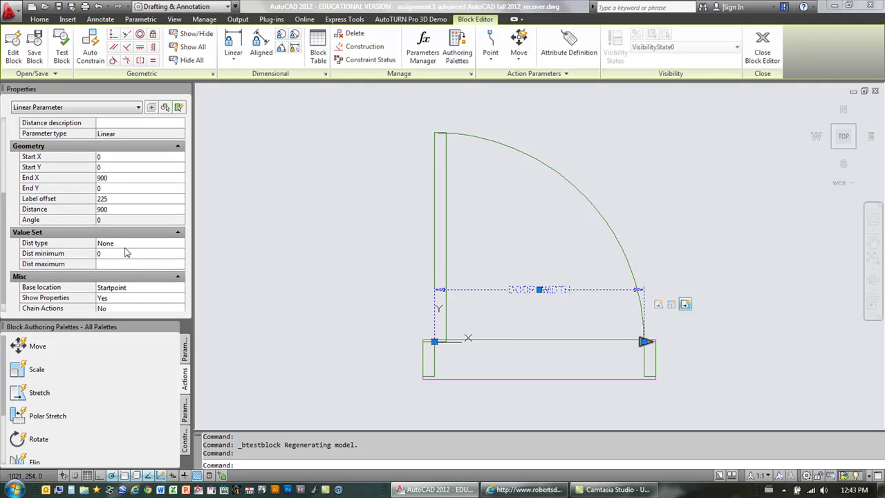
Step: Set the DOOR WIDTH distance type to List and open its distance value list
click(178, 244)
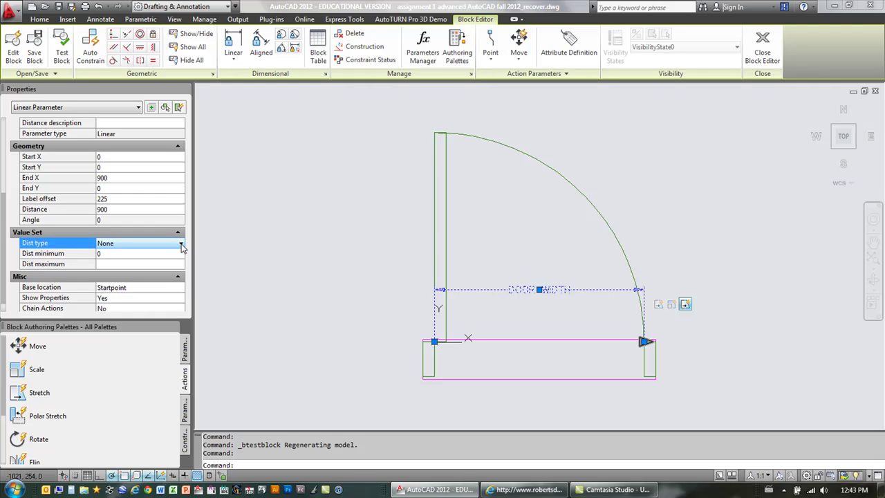
click(181, 245)
click(114, 274)
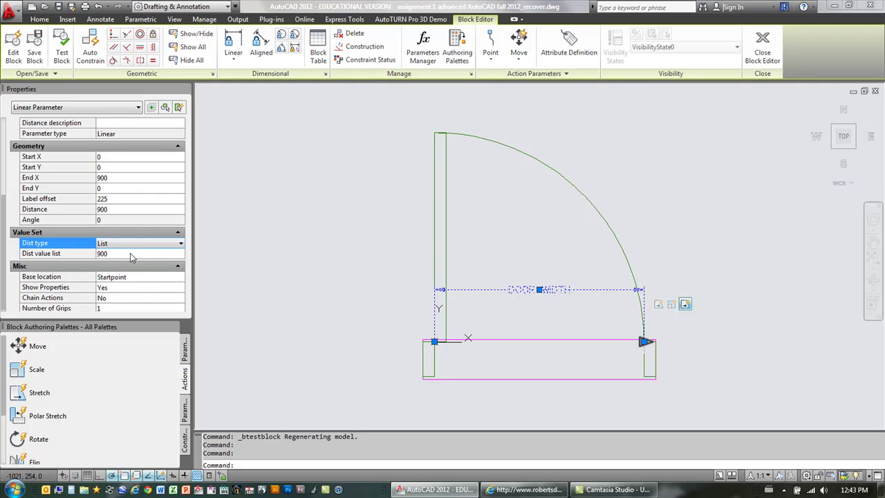
click(179, 256)
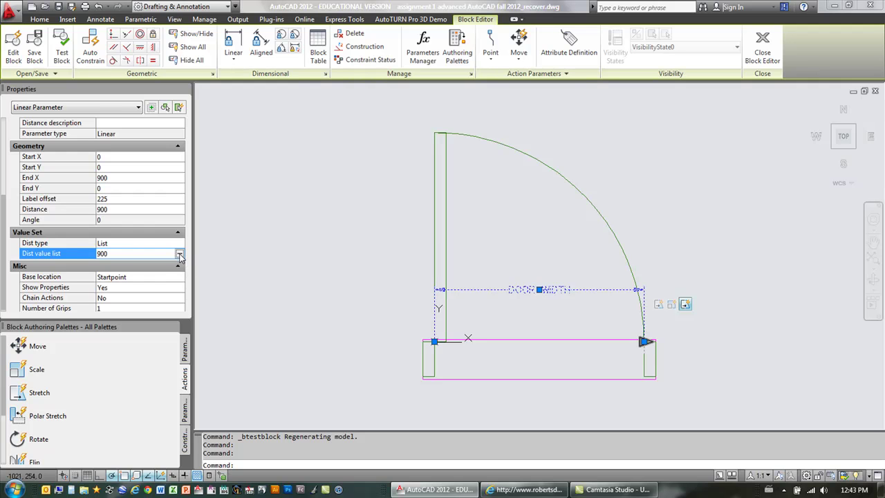
click(179, 255)
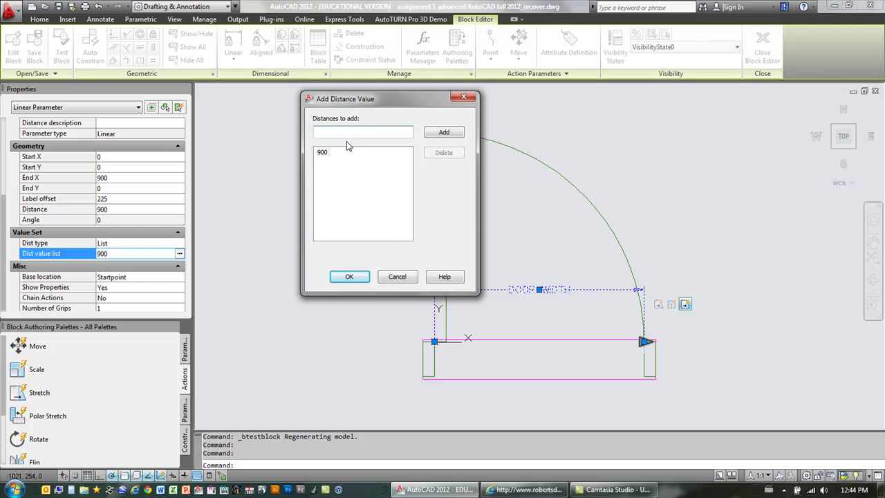
Step: Add door width values 750, 800 and 850 to the list
text(750)
click(437, 134)
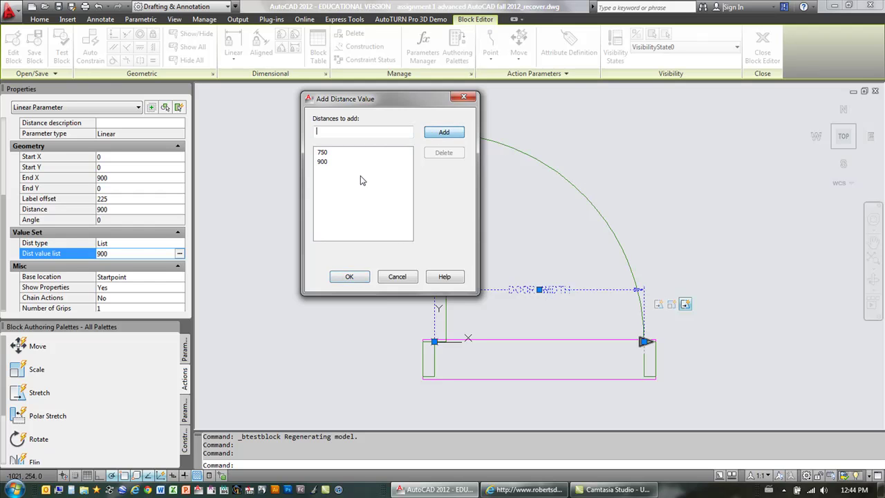
text(800)
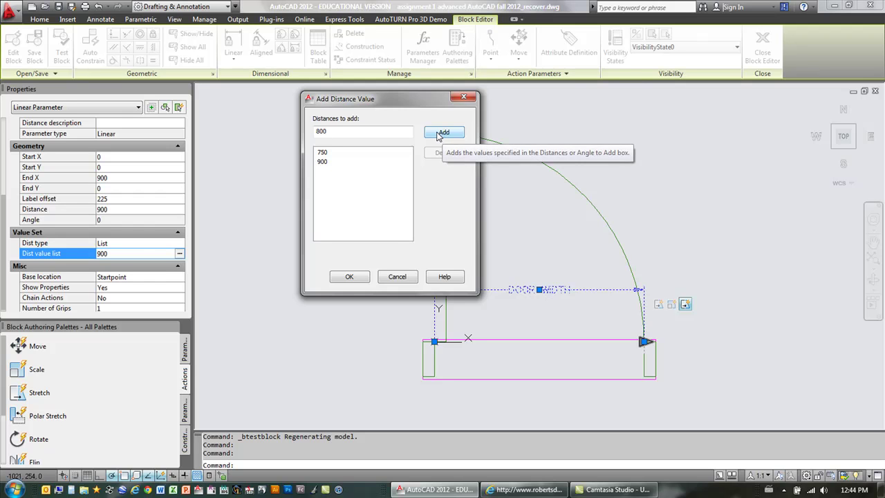
click(437, 134)
text(850)
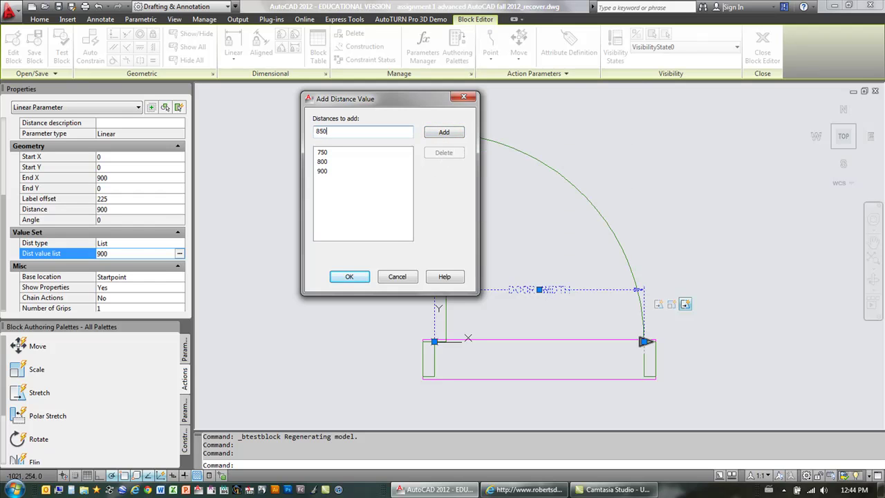
click(438, 138)
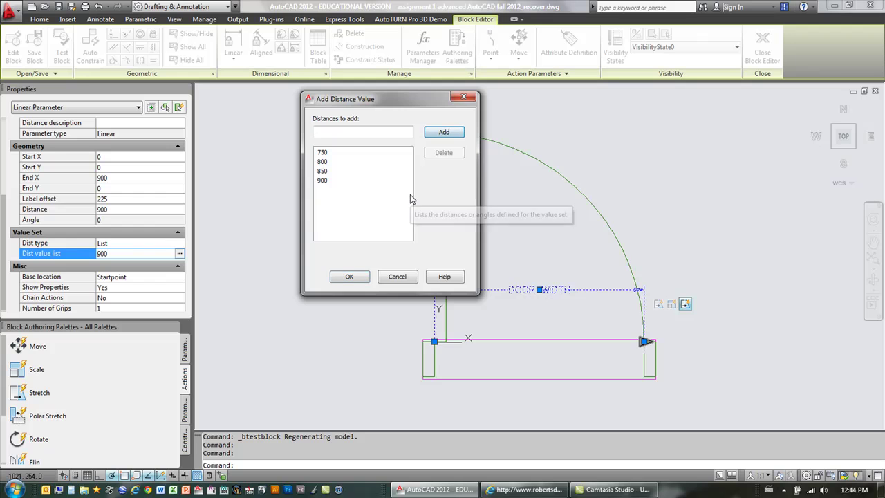
Step: Add widths 950, 1000, 1050 and 1100, then confirm the value list
text(950)
click(444, 132)
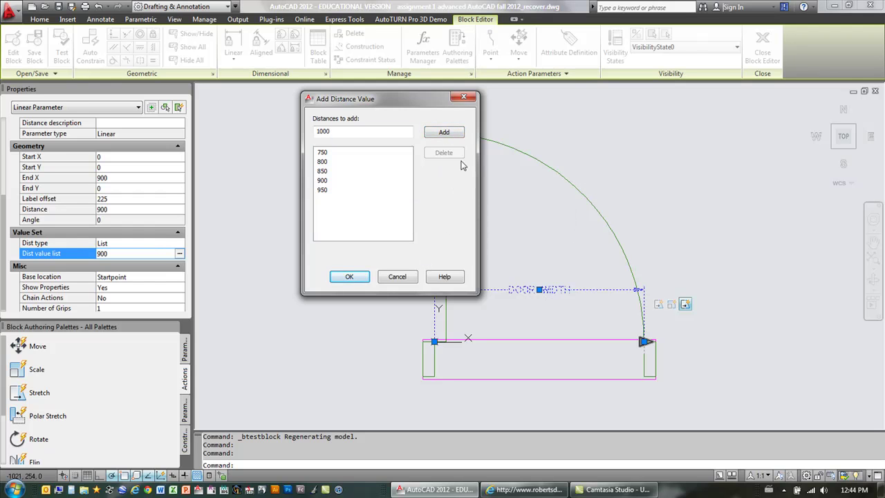
text(1000)
click(443, 133)
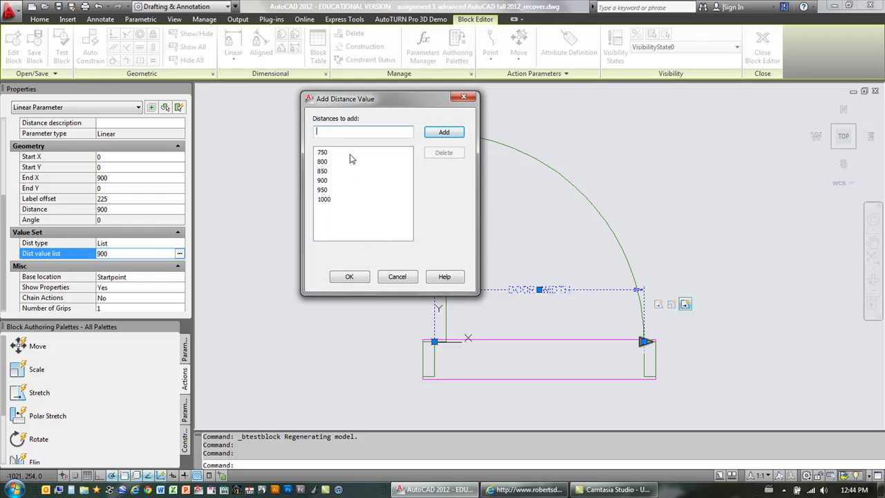
text(1050)
click(446, 134)
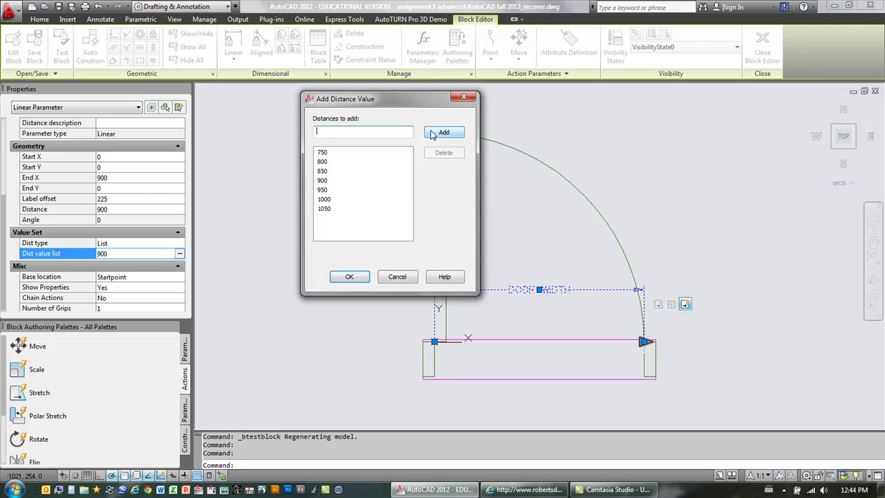
text(1100)
click(440, 136)
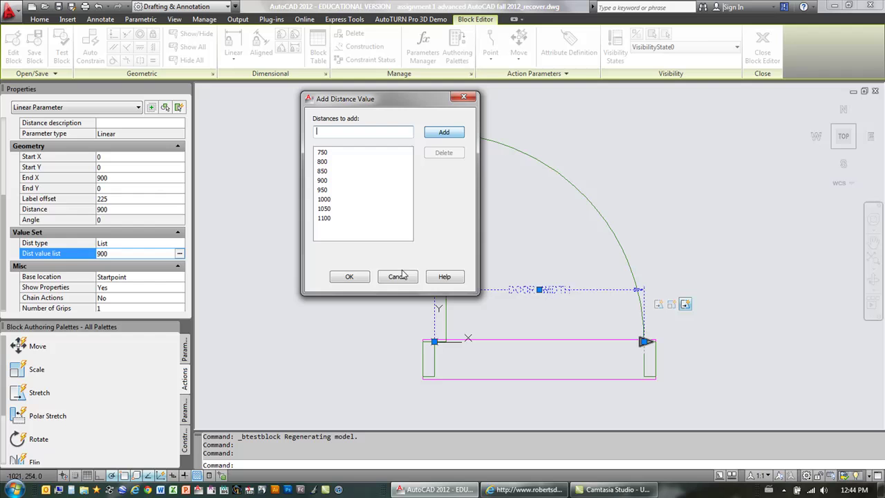
click(350, 277)
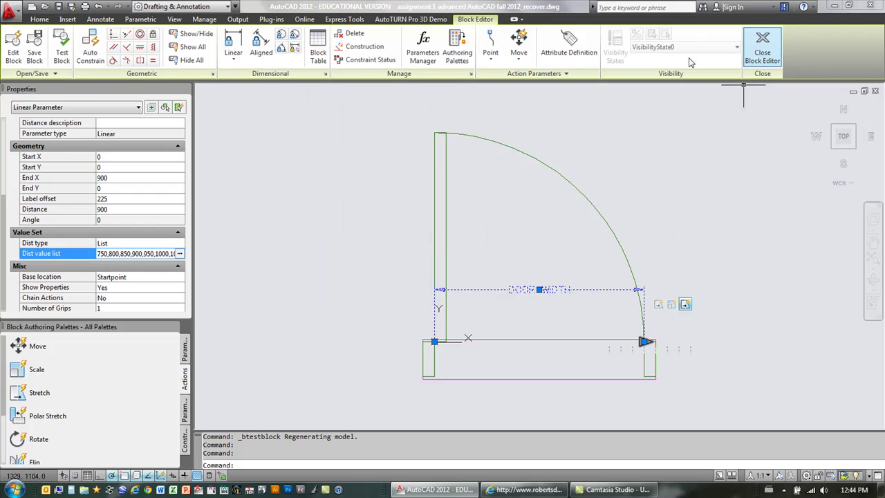
click(62, 51)
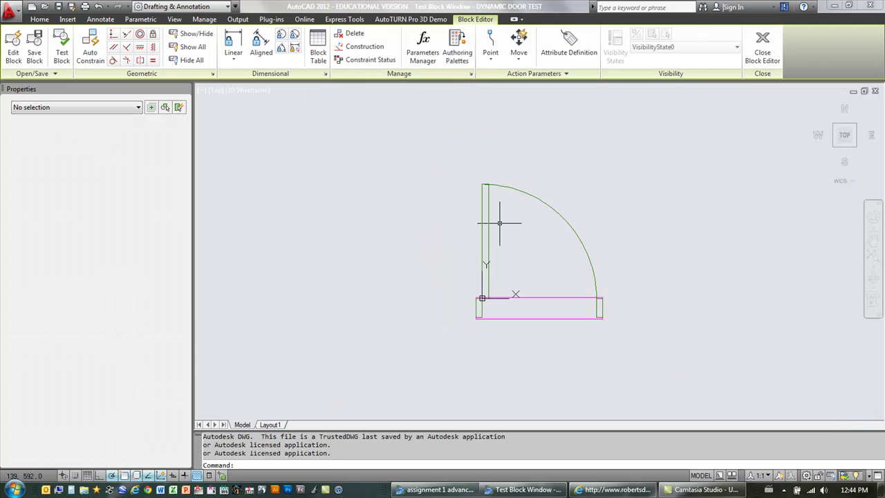
click(589, 257)
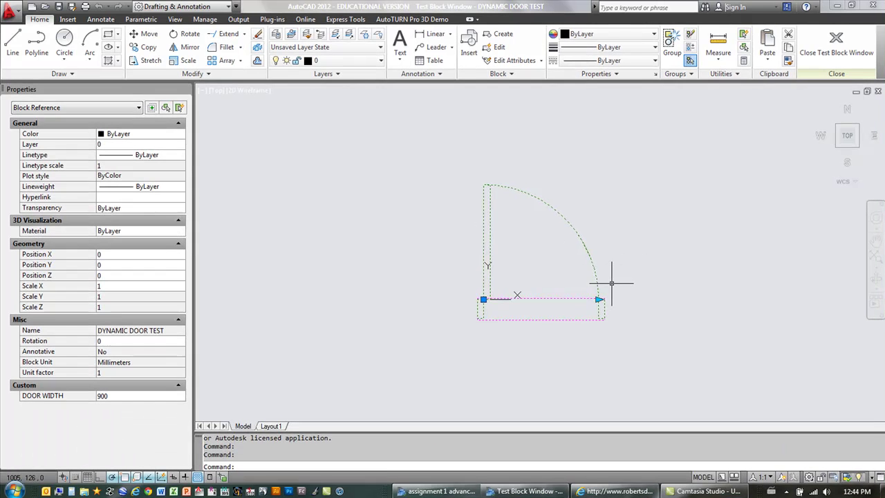
scroll(611, 283, up, 3)
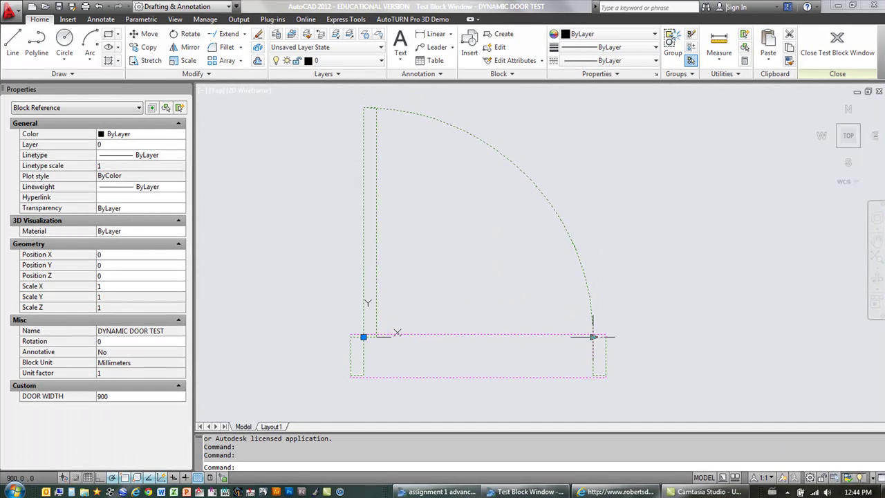
click(593, 337)
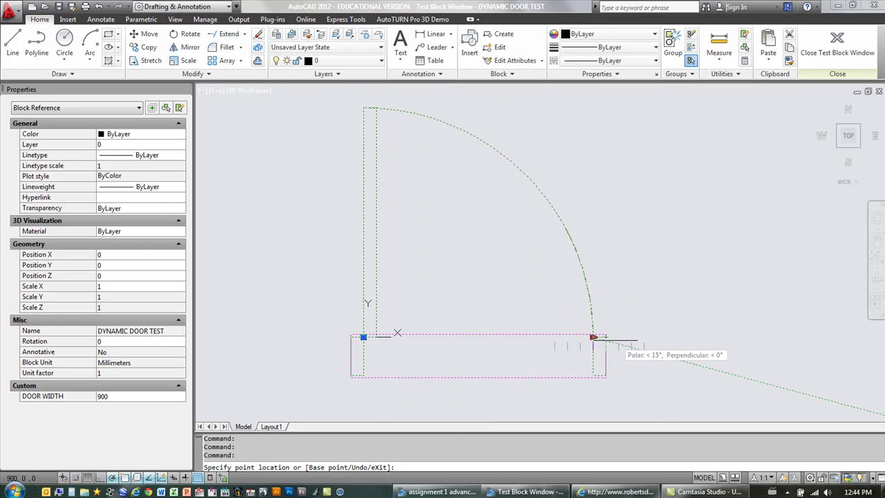
click(558, 337)
click(554, 337)
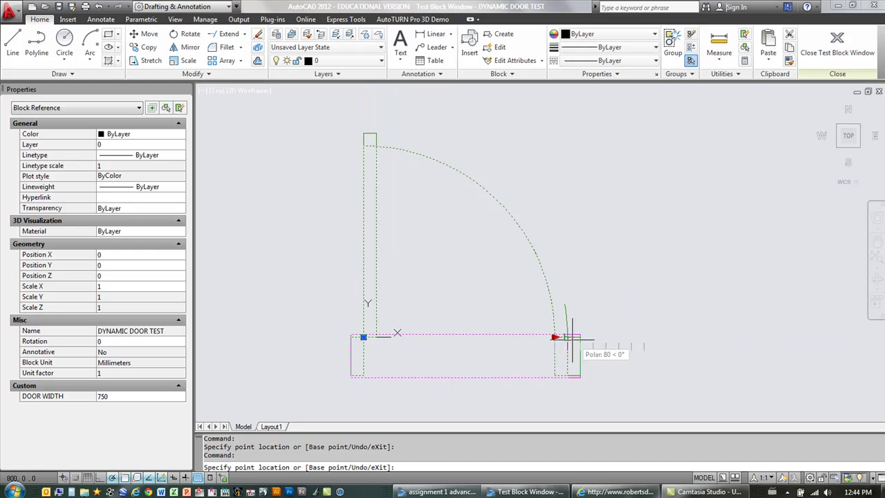
click(608, 339)
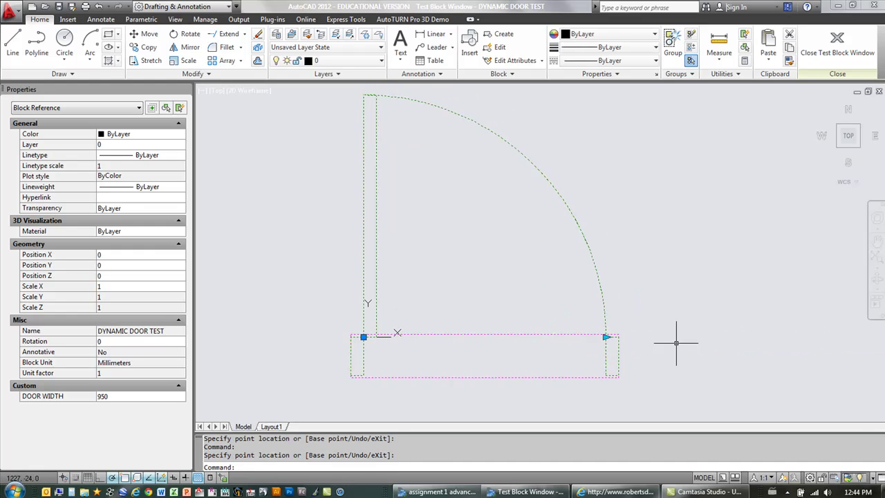
click(837, 49)
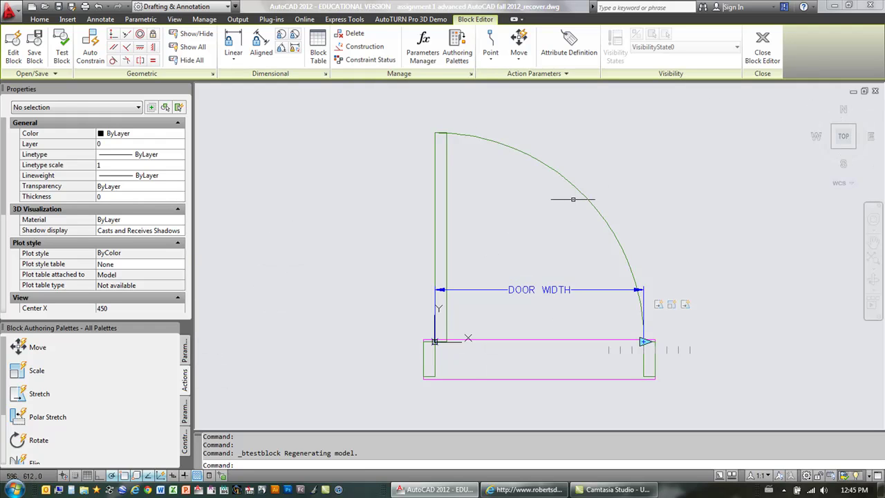
Step: Save the door block and close the Block Editor back to the floor plan
click(34, 53)
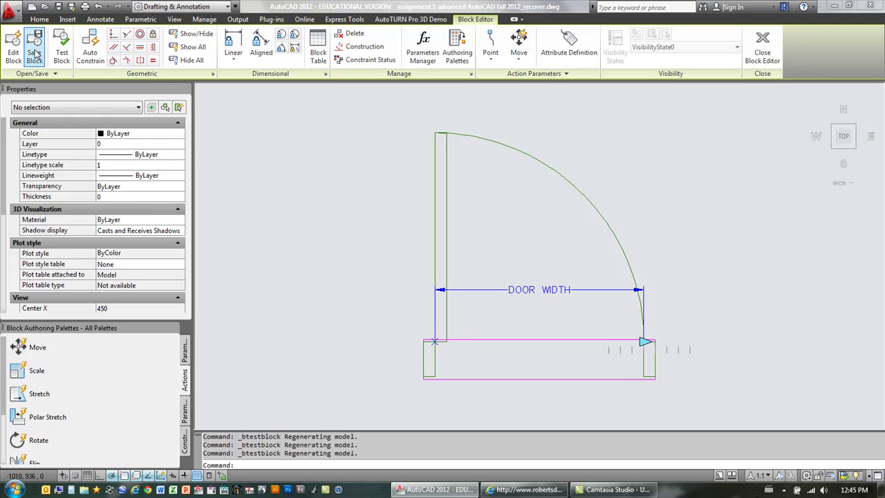
click(761, 51)
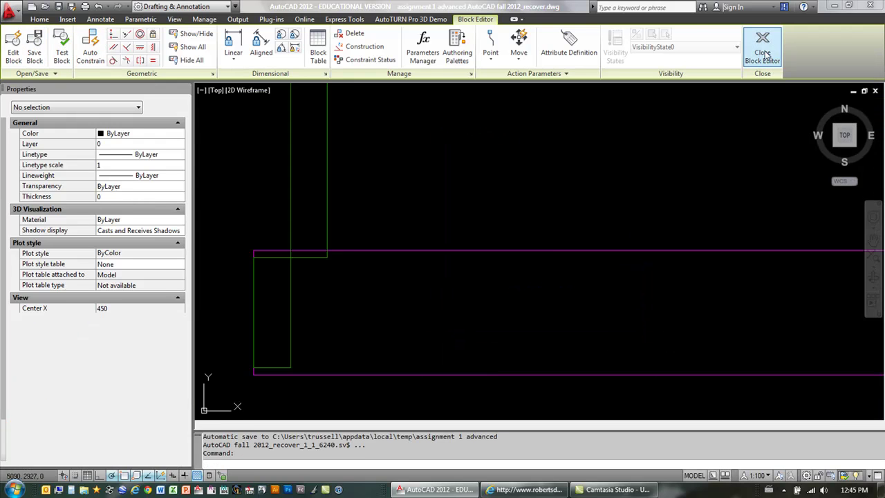
scroll(462, 277, down, 3)
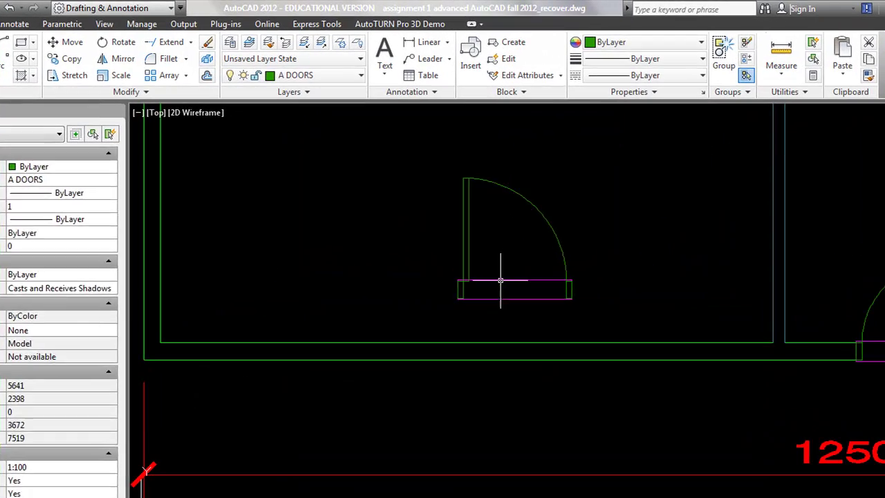
Step: Move the door by its base point onto the wall line at 4794, 2150
click(501, 280)
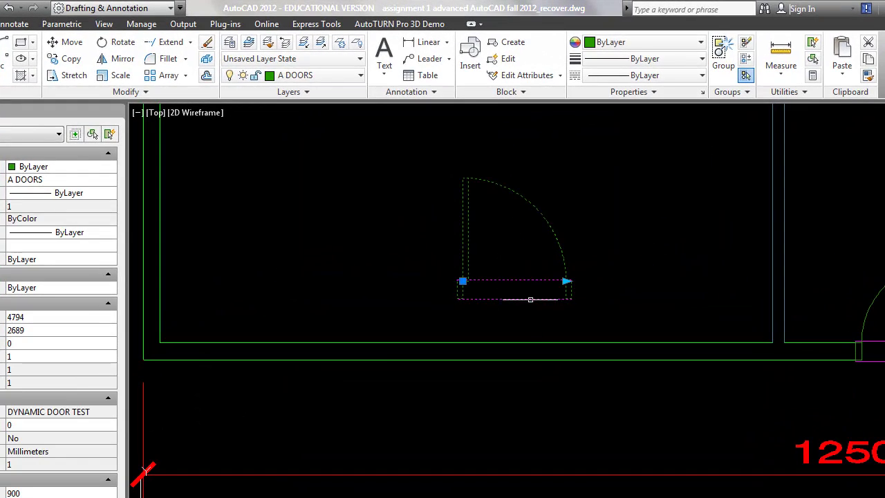
click(462, 283)
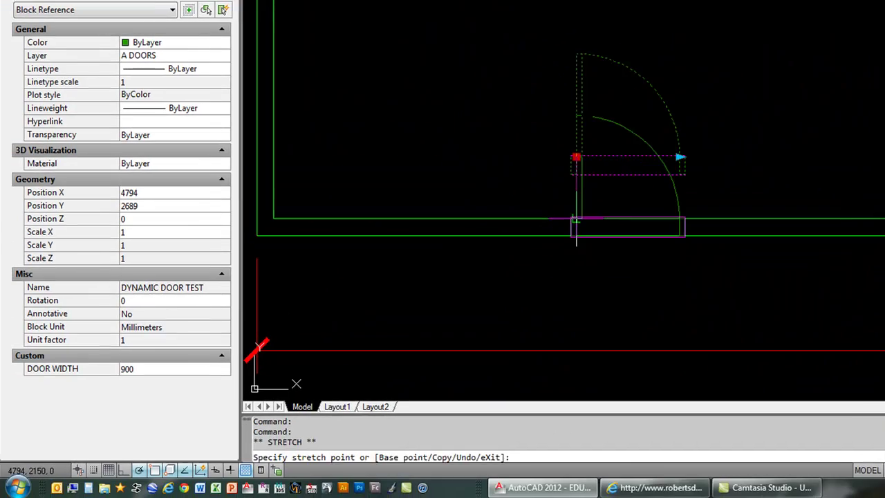
click(463, 342)
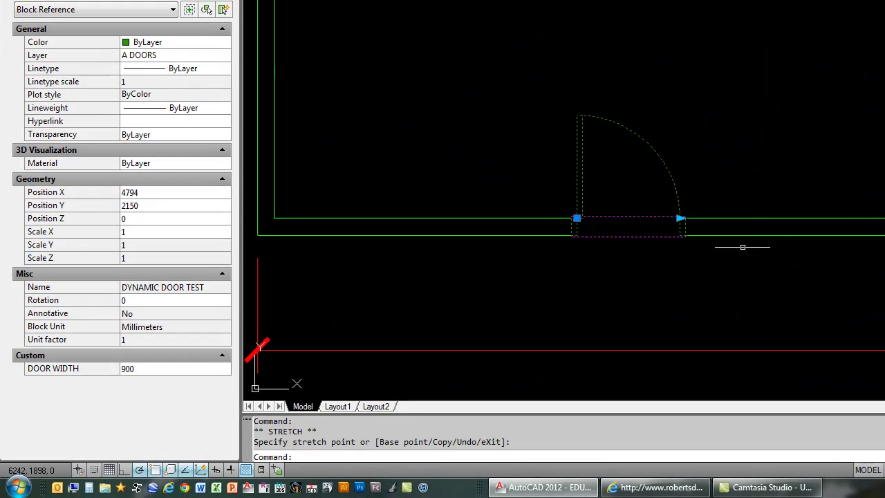
key(Escape)
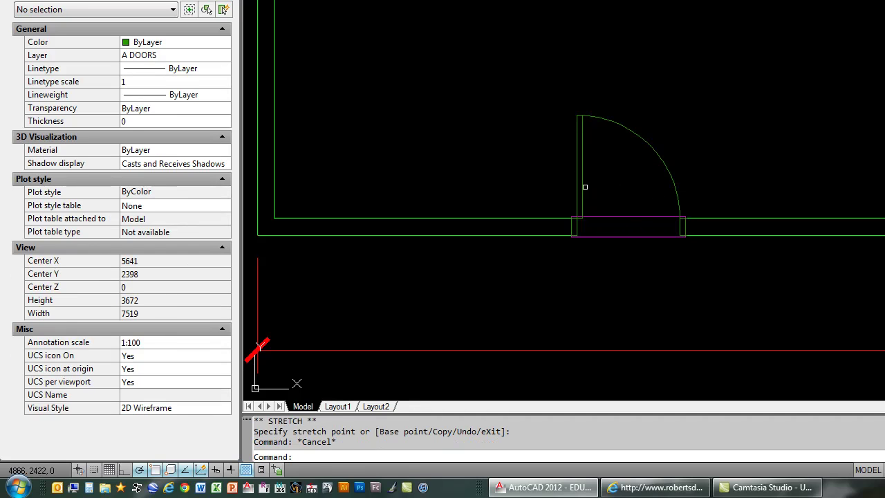
Step: Turn wipeout frames off with WIPEOUT, Frames, OFF
click(585, 186)
key(Escape)
scroll(630, 180, up, 3)
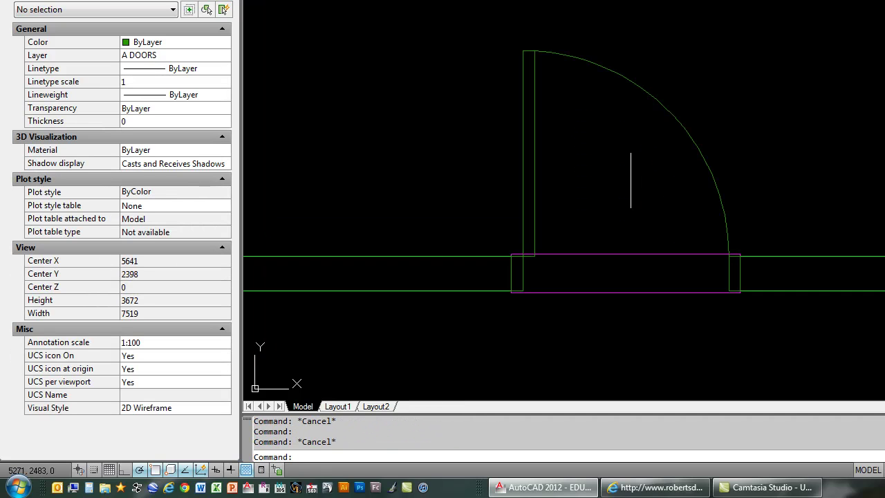
middle_drag(631, 179, 574, 203)
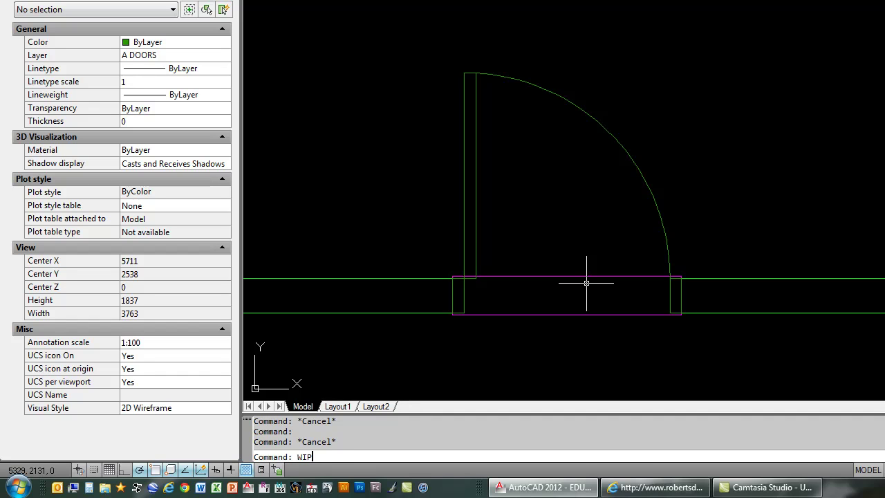
text(WIPEOUT)
key(Return)
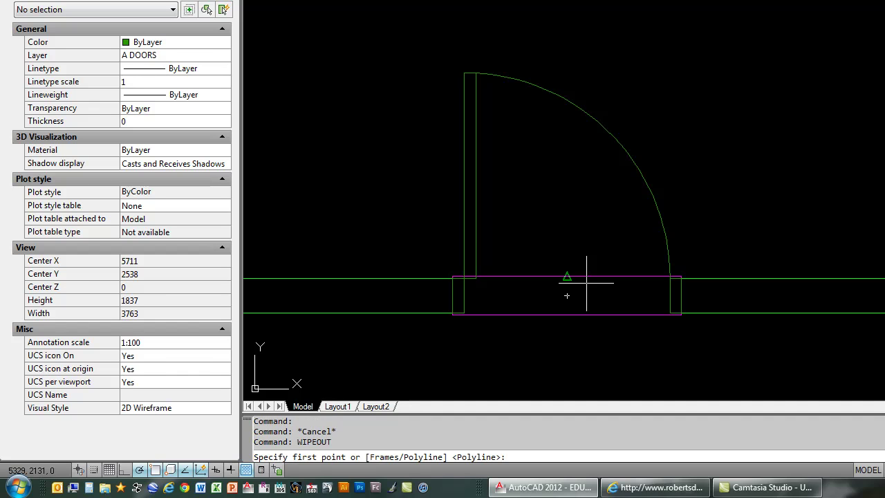
text(F)
key(Return)
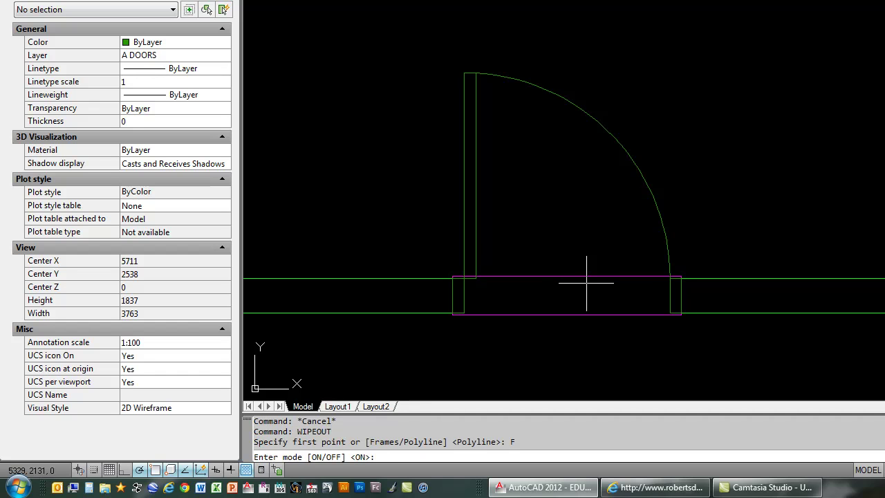
text(OFF)
key(Return)
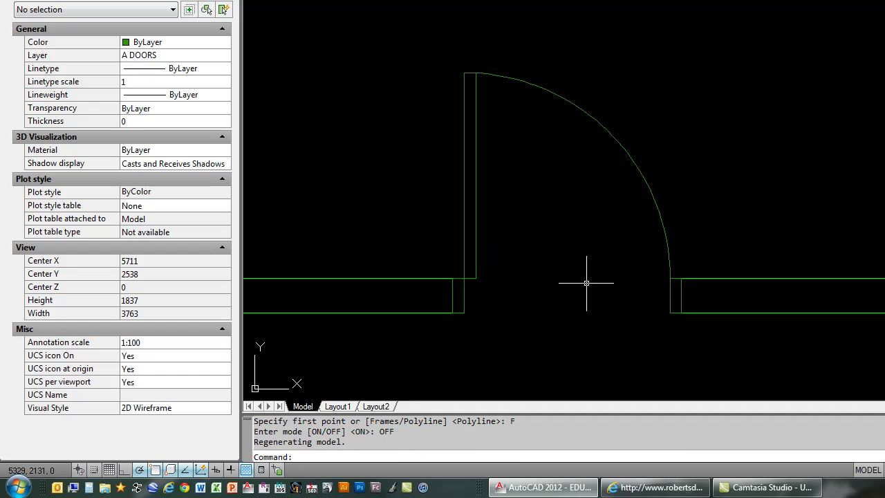
Step: Stretch the placed door's width to 750, then 1100, ending at 750
click(640, 176)
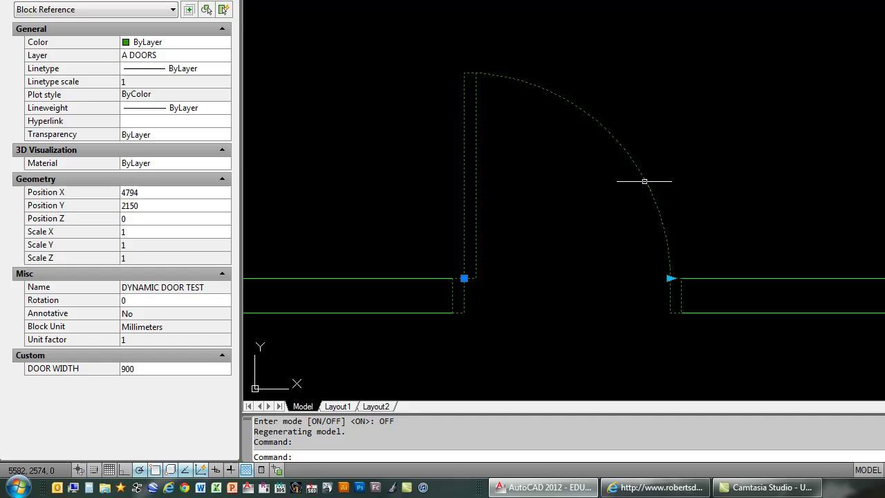
click(669, 277)
click(648, 277)
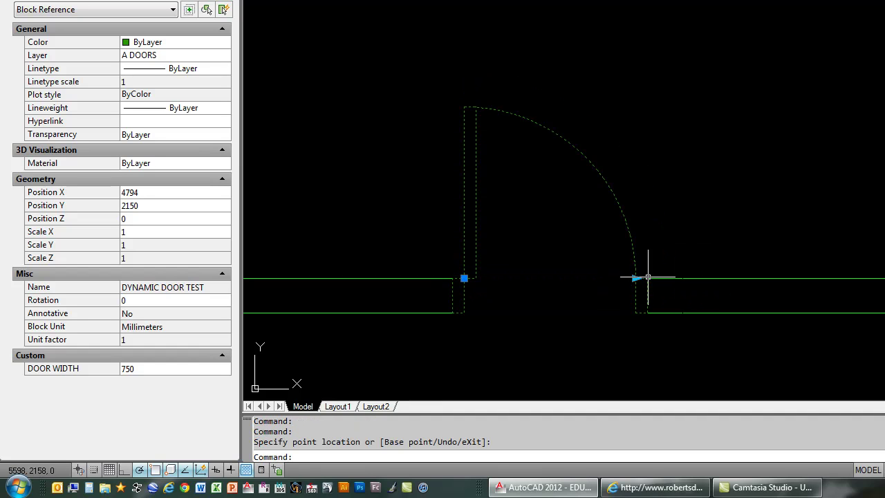
click(636, 278)
click(717, 278)
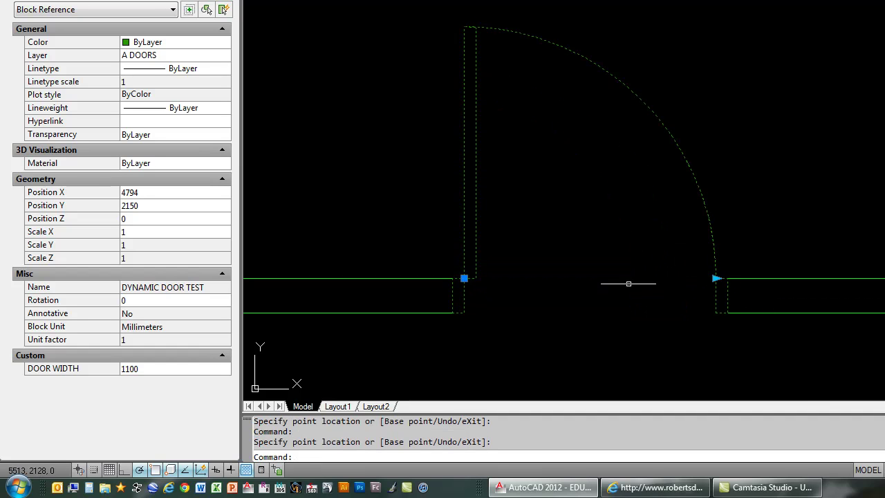
click(718, 278)
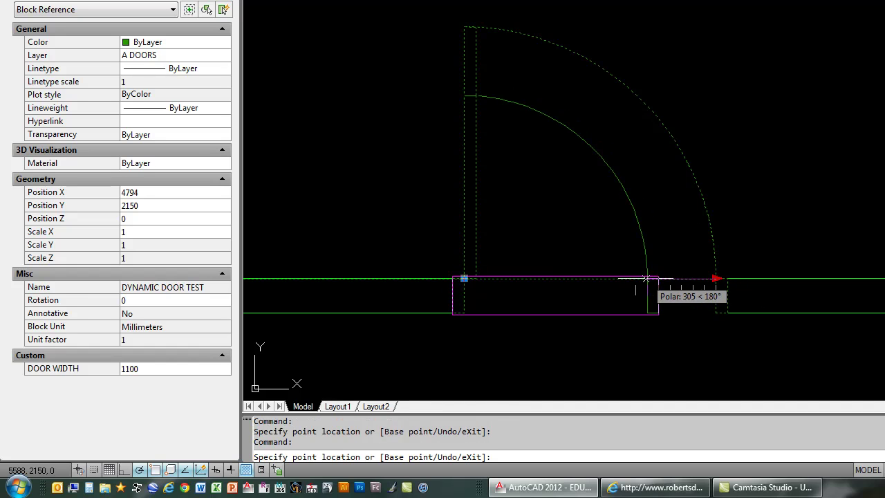
click(645, 279)
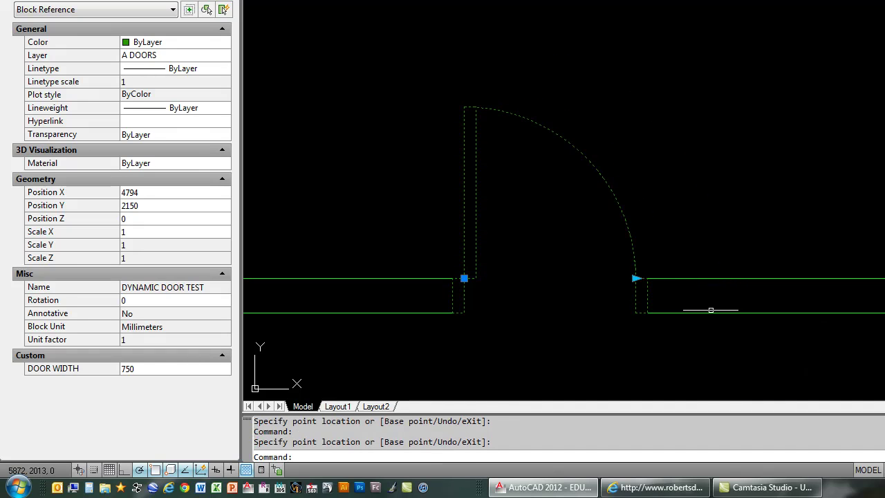